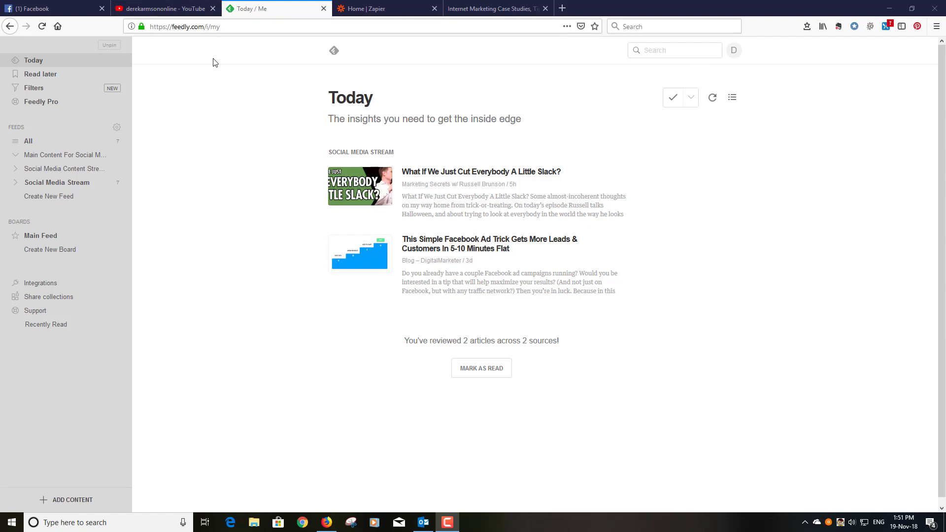
Glance at the Zapier home dashboard, then go back to Feedly's Today page
click(361, 10)
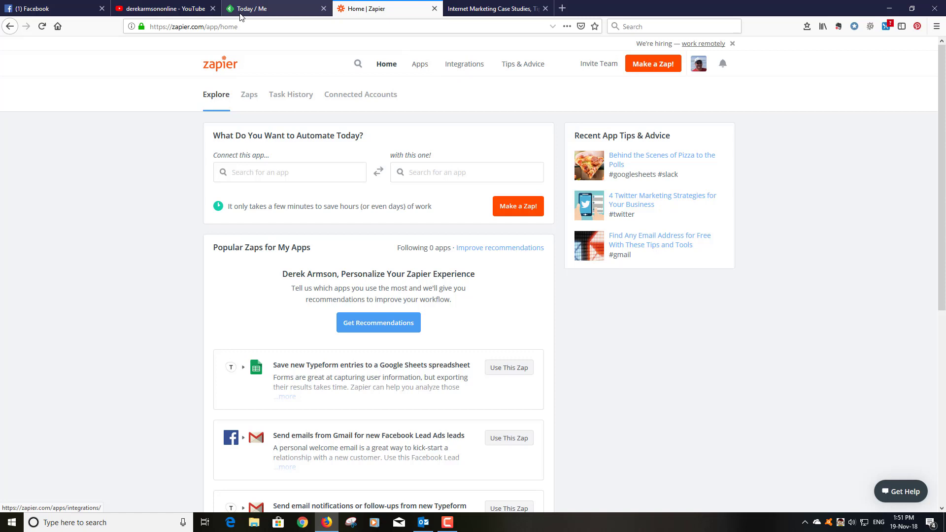
click(266, 9)
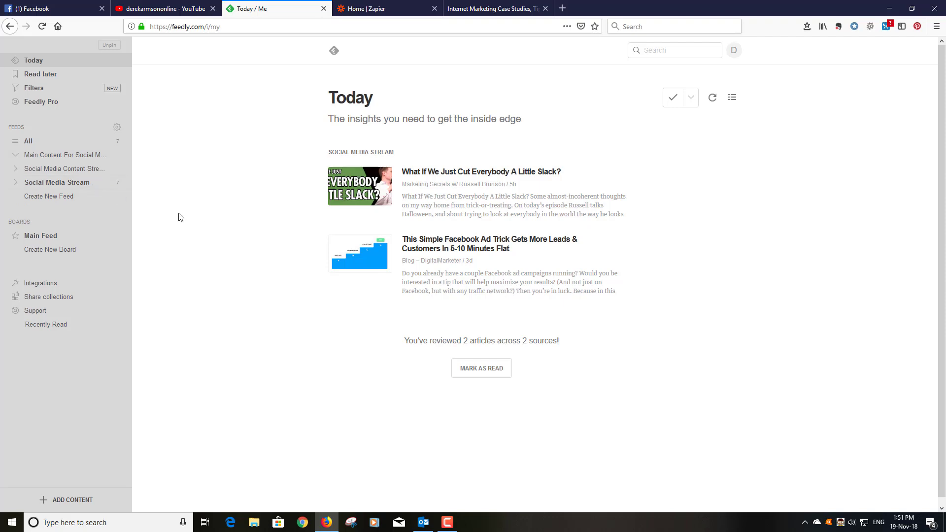
Create a new Feedly feed titled 'Test Feed' and go to its Add Content page
click(64, 197)
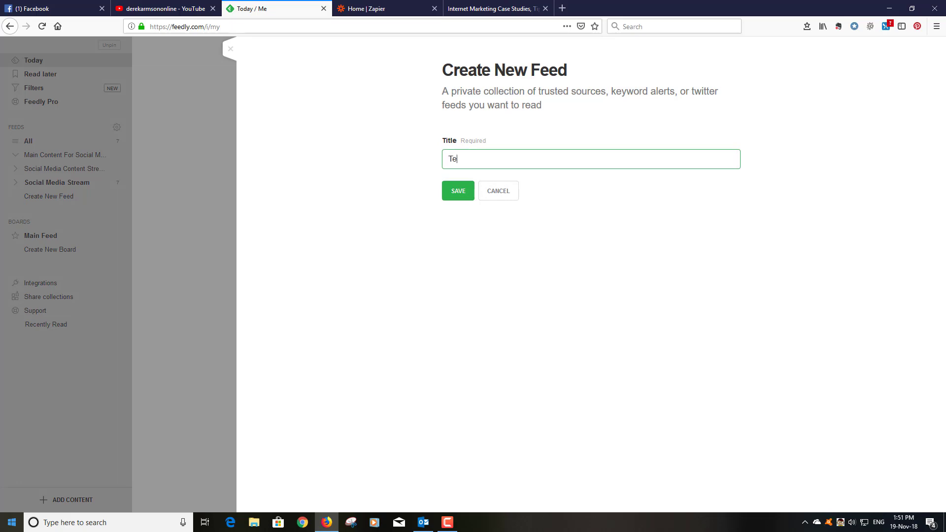
text(Test Feed)
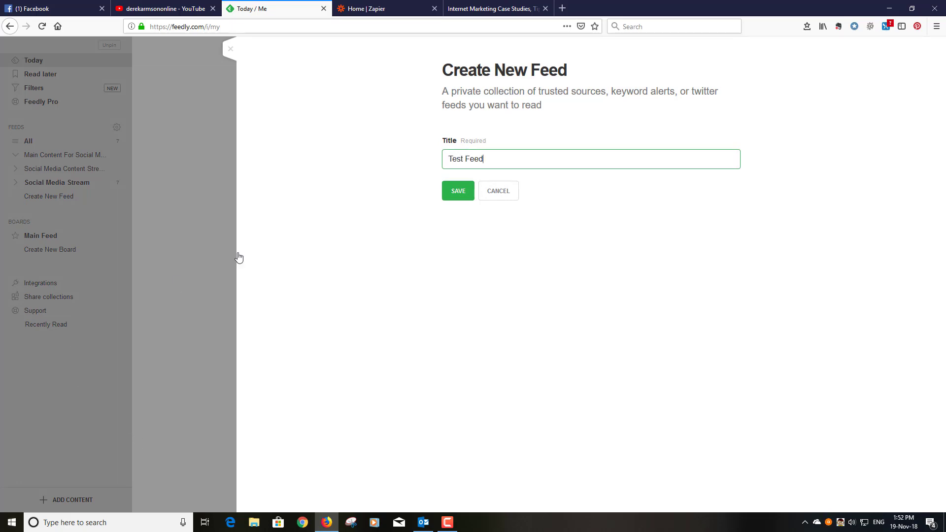
click(457, 199)
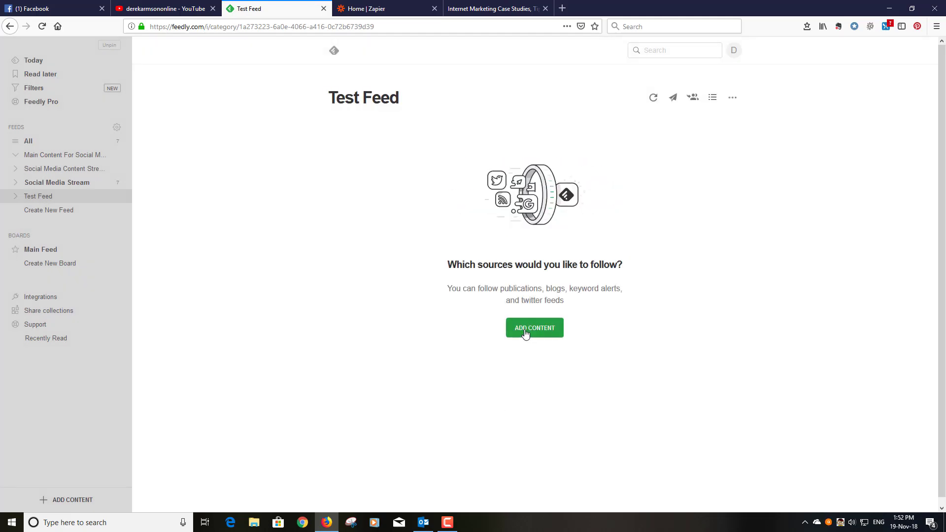
click(525, 334)
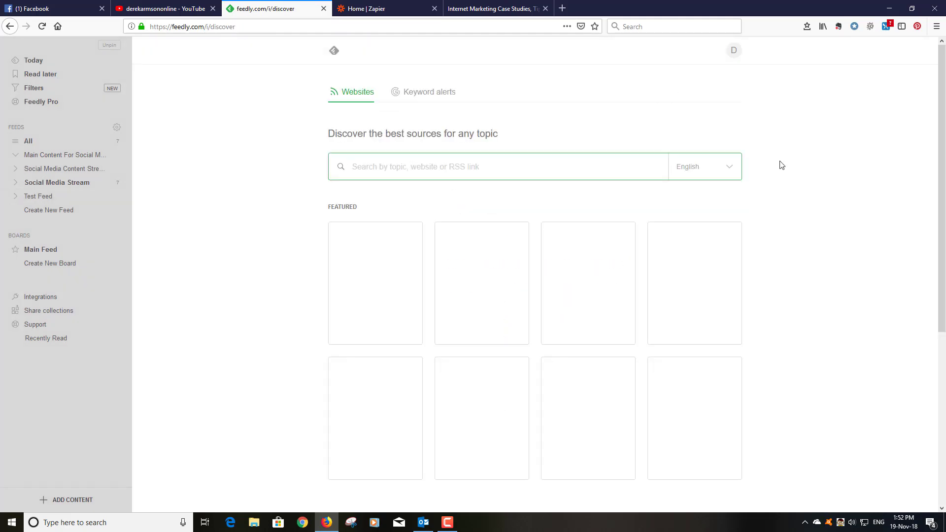
Load neilpatel.com in a new tab and dismiss its notification prompt
click(563, 9)
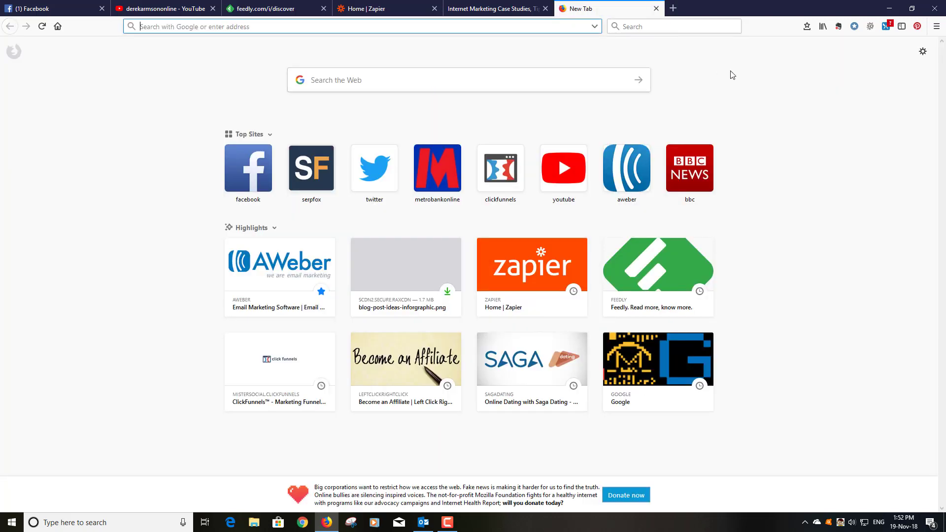
text(neilpatel.com/)
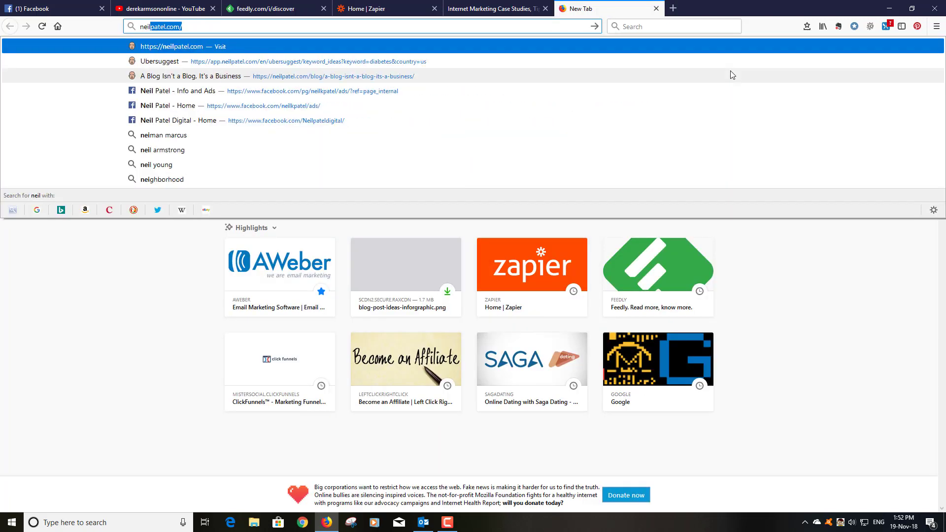
click(366, 47)
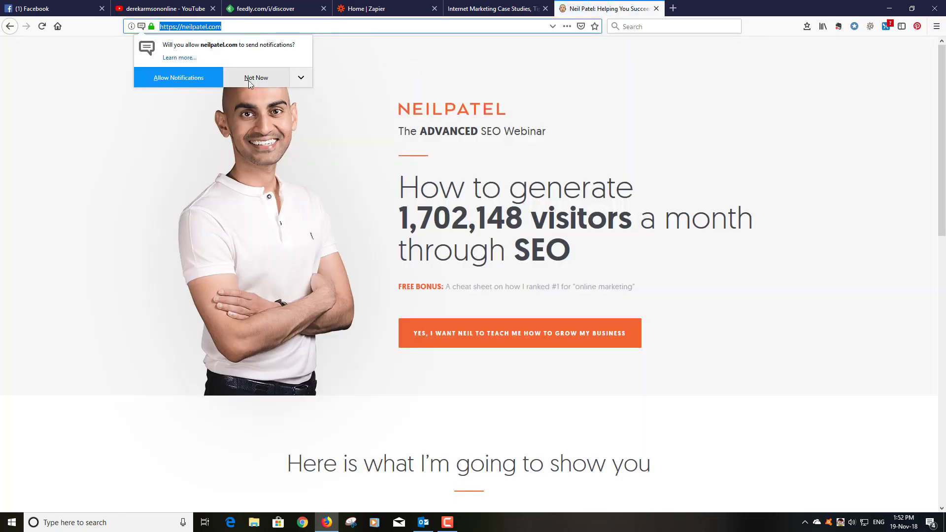
click(254, 77)
Load the neilpatel.com/rss feed and copy its feed address
click(245, 26)
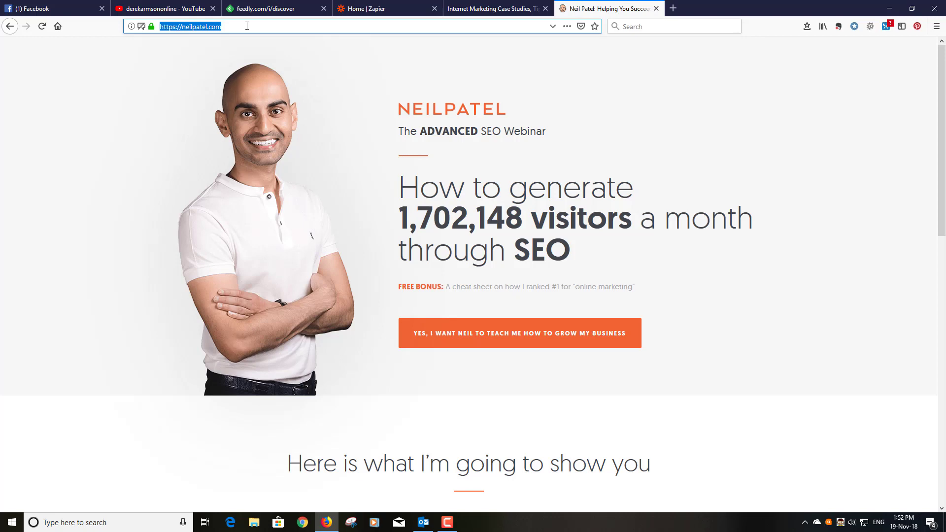
click(247, 27)
text(/rss)
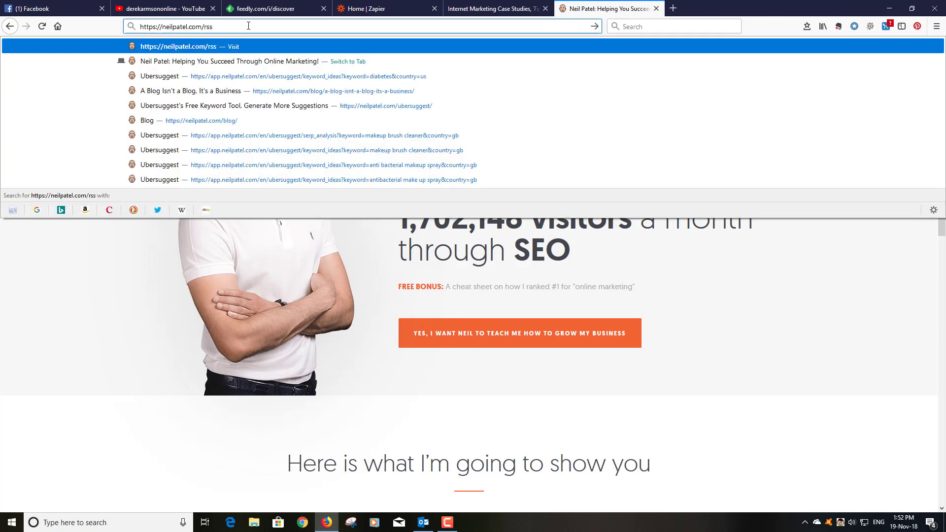
key(Return)
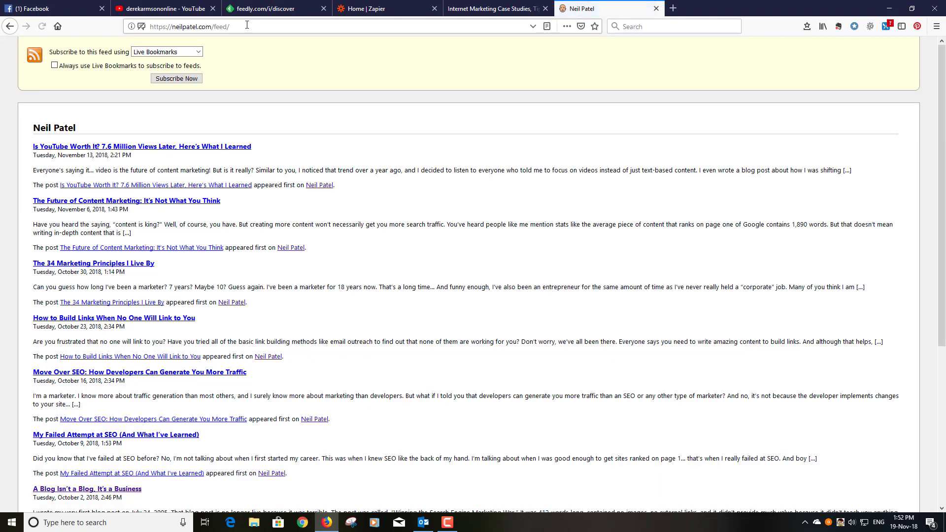
click(266, 28)
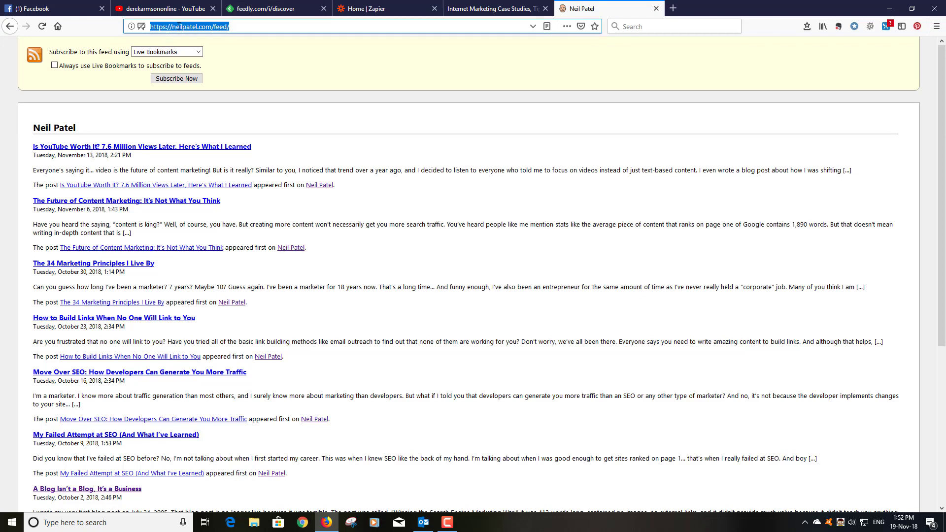
right_click(180, 27)
click(220, 61)
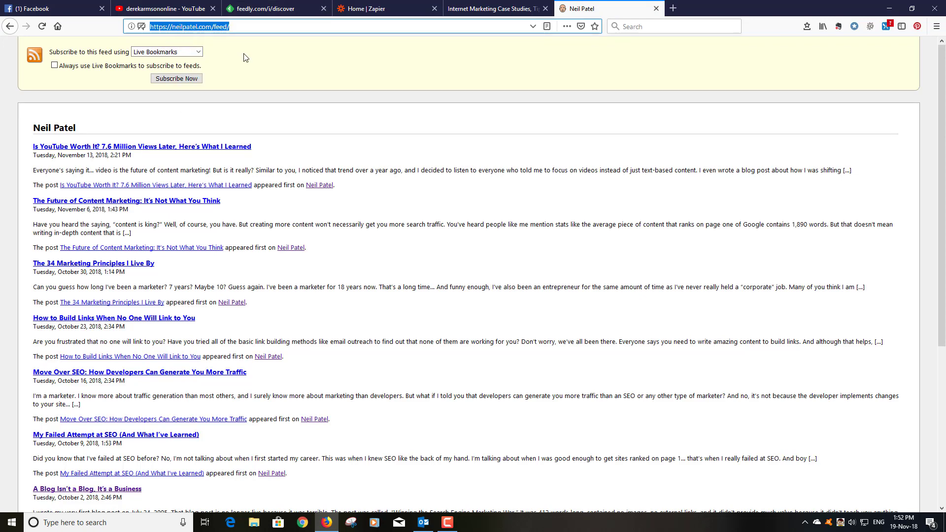
Paste the neilpatel.com feed into Feedly's Discover search and follow it in Test Feed
click(276, 9)
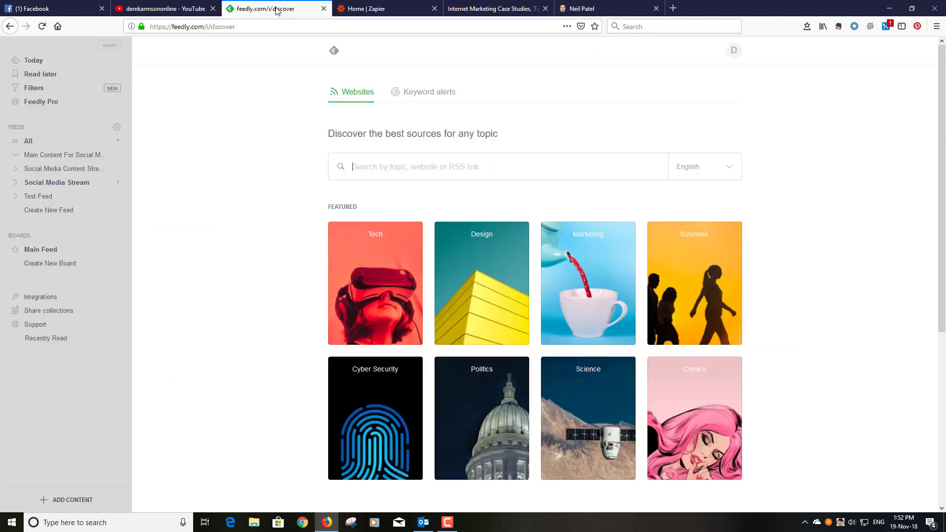
right_click(398, 167)
click(421, 211)
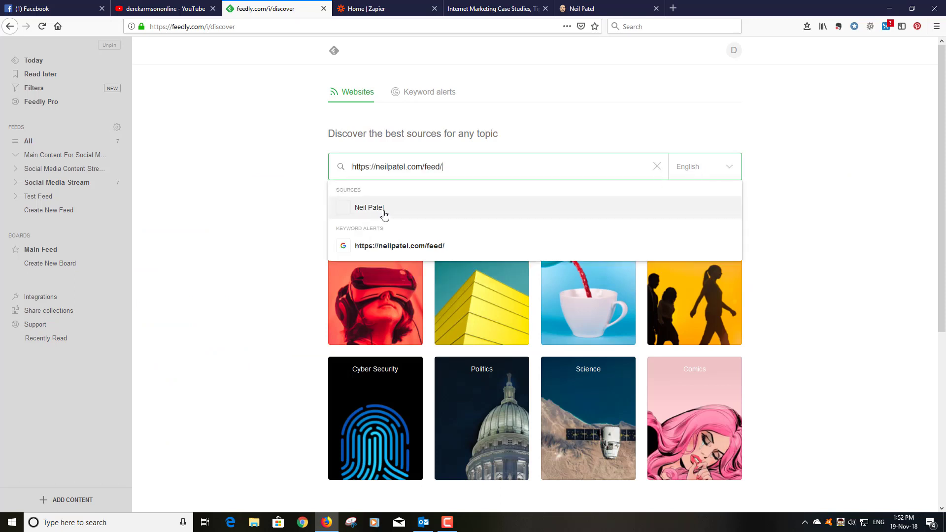
click(381, 212)
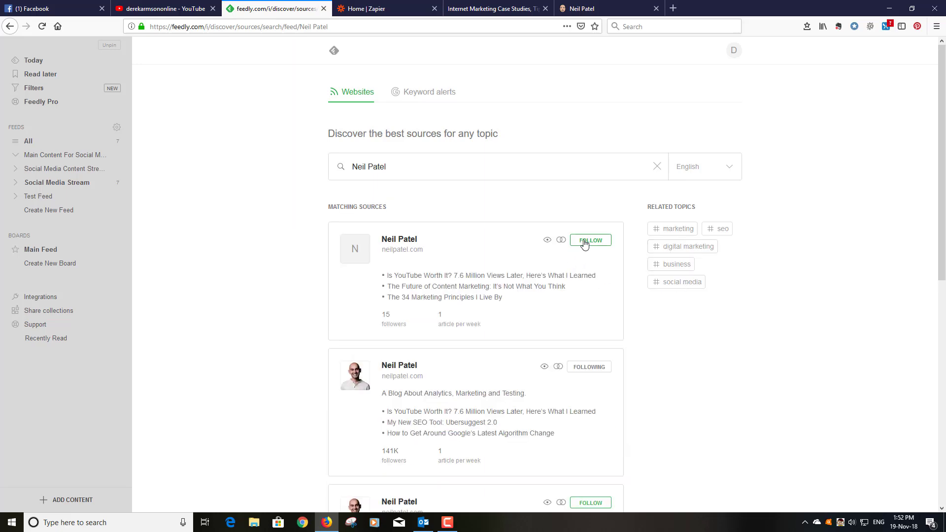
click(585, 245)
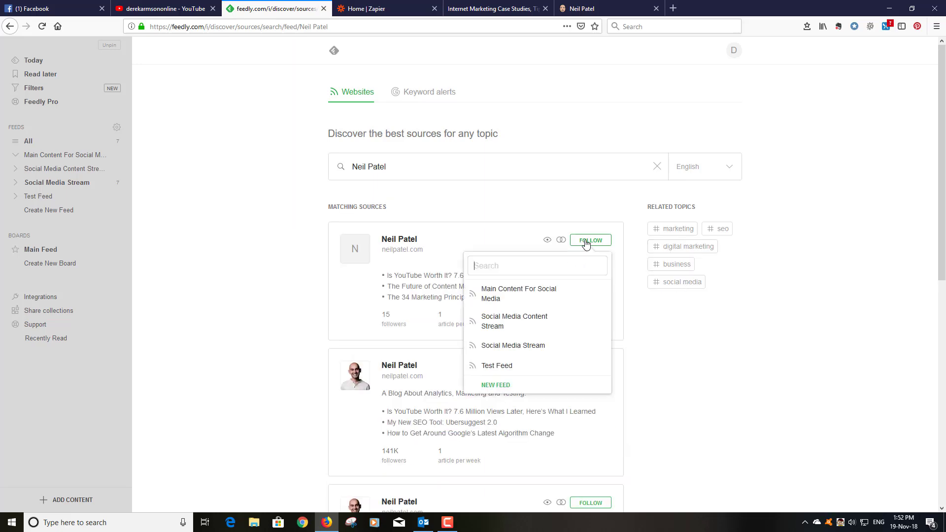
mouse_move(493, 374)
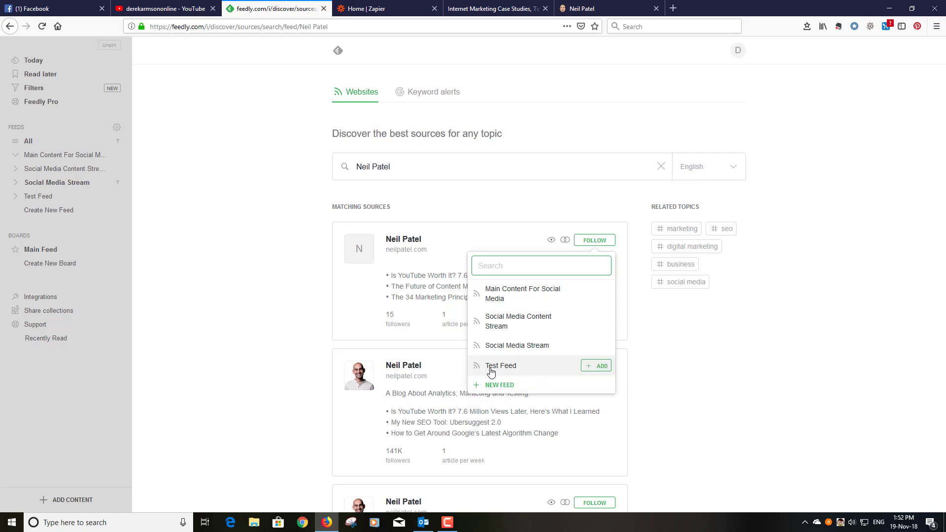
click(602, 369)
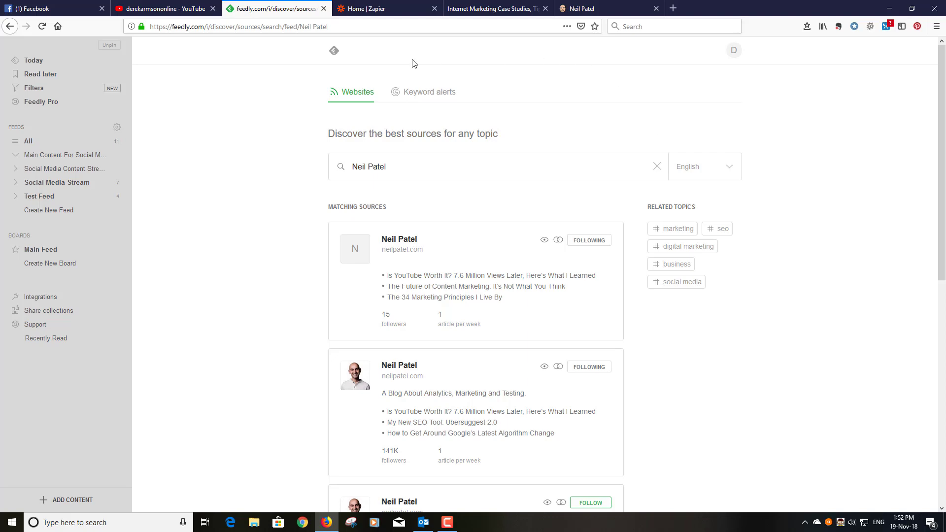
Replace the feed address with 'matthew' to load the matthewwoodward.co.uk blog
click(609, 10)
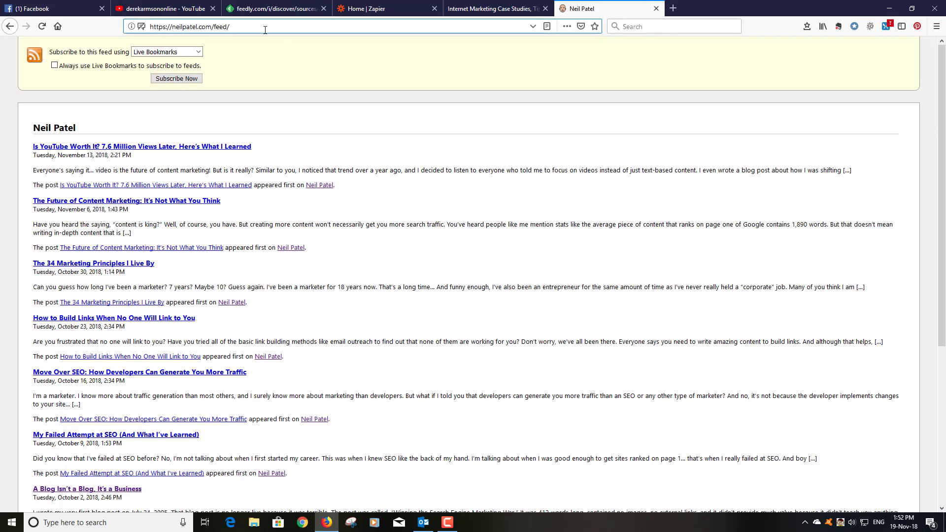
click(212, 27)
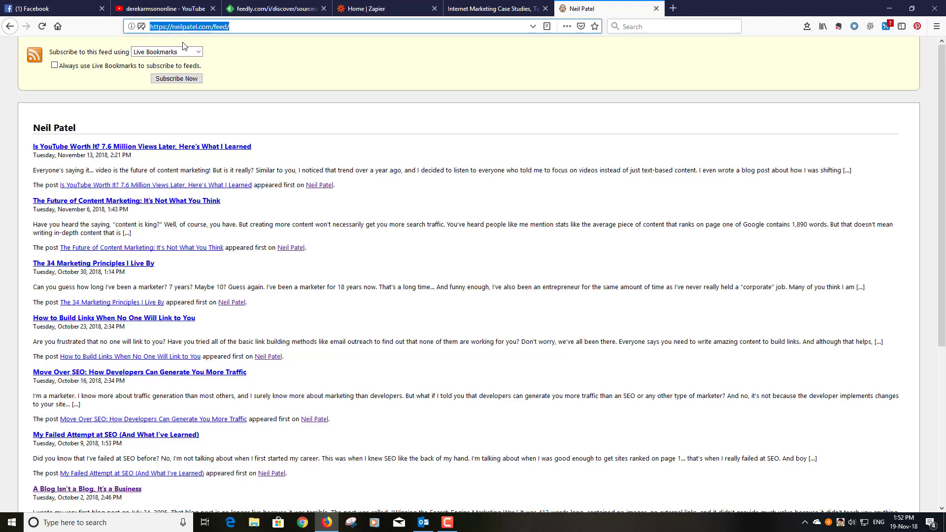
text(matthewwoodward.co.uk/)
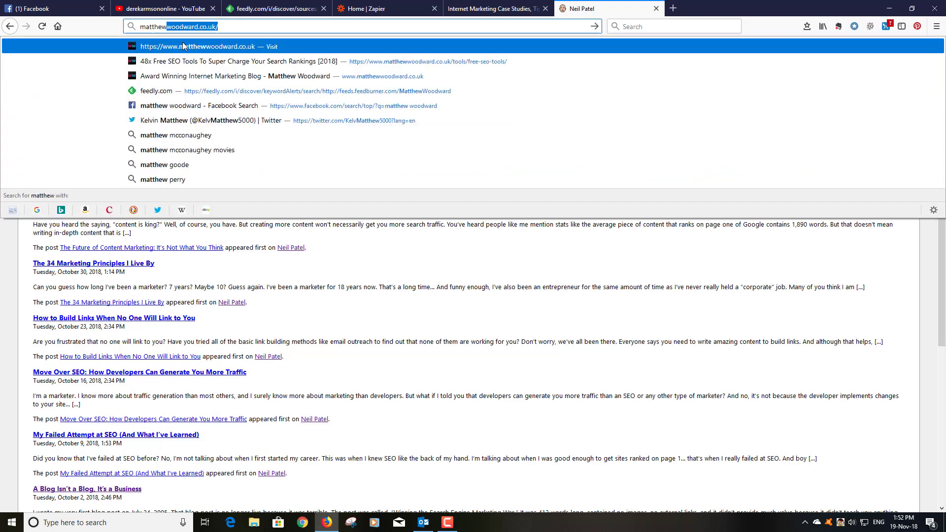
key(Return)
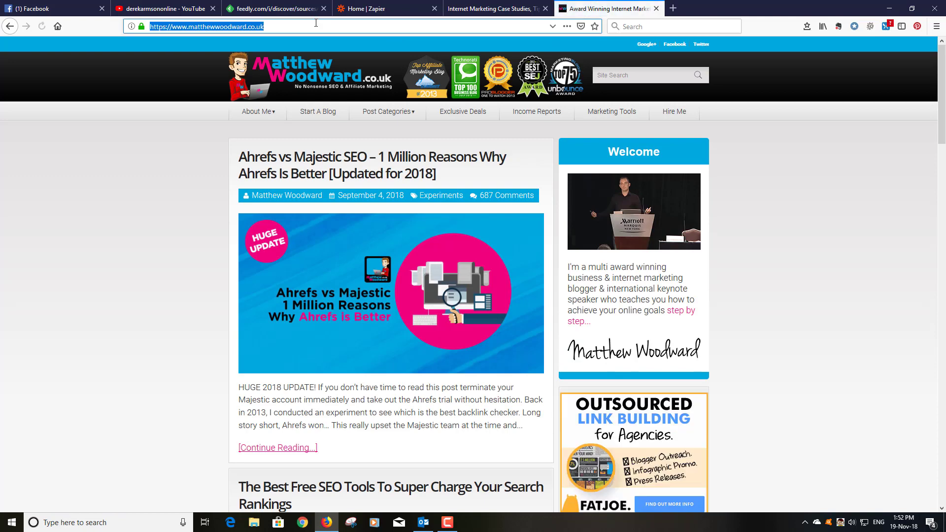
Load the blog's /rss feed and copy the feeds.feedburner.com/MatthewWoodward address
click(316, 22)
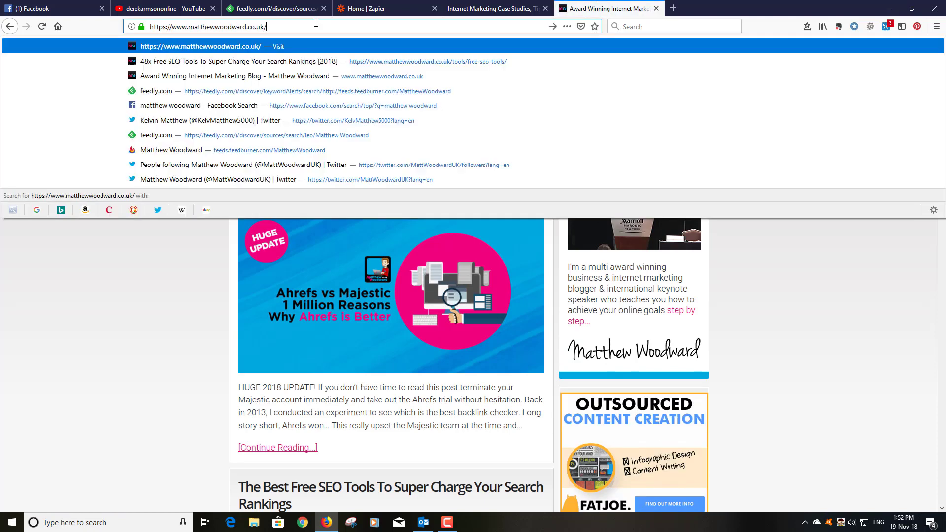
text(/rss)
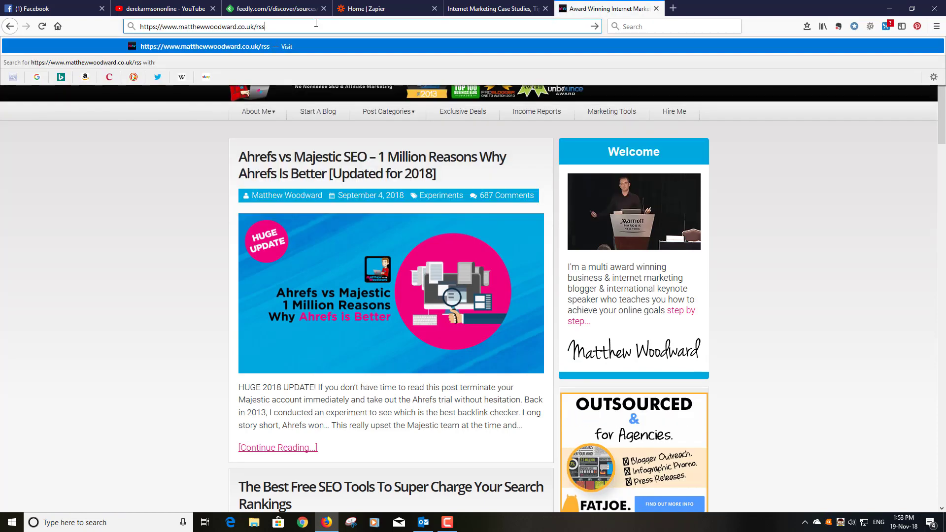
key(Return)
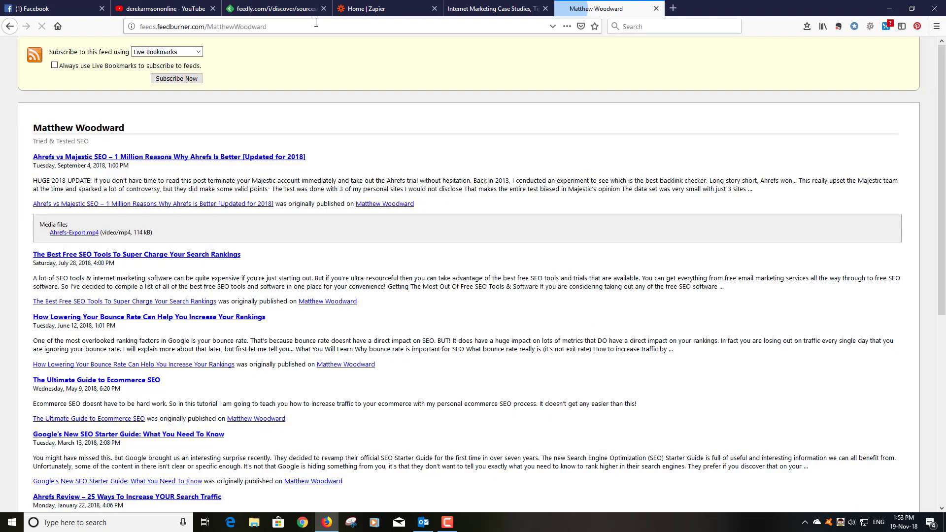
click(281, 24)
right_click(235, 25)
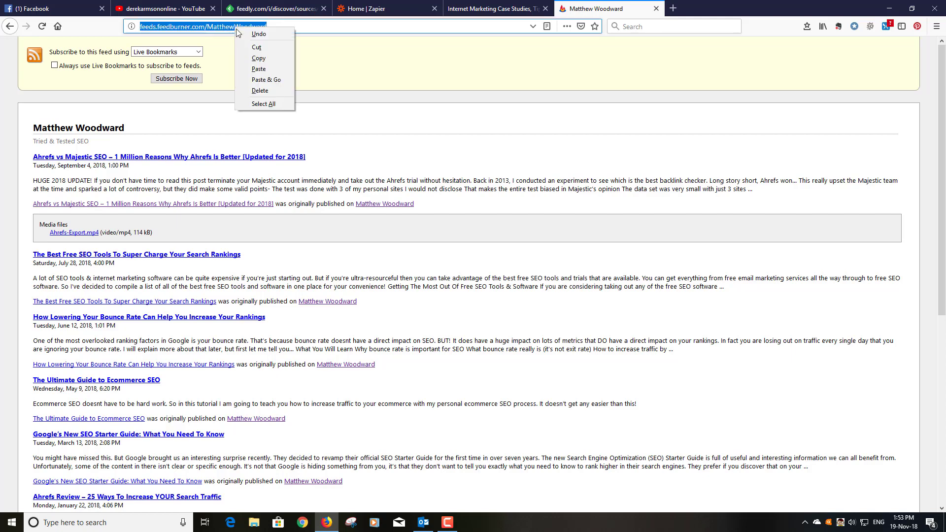
click(267, 59)
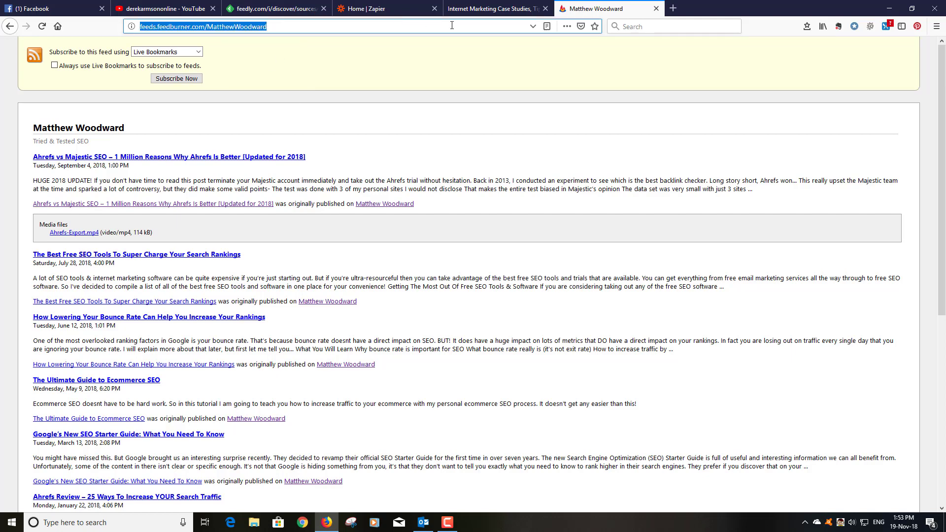
Replace the Discover search with the Matthew Woodward feed address and add that source to Test Feed
click(279, 10)
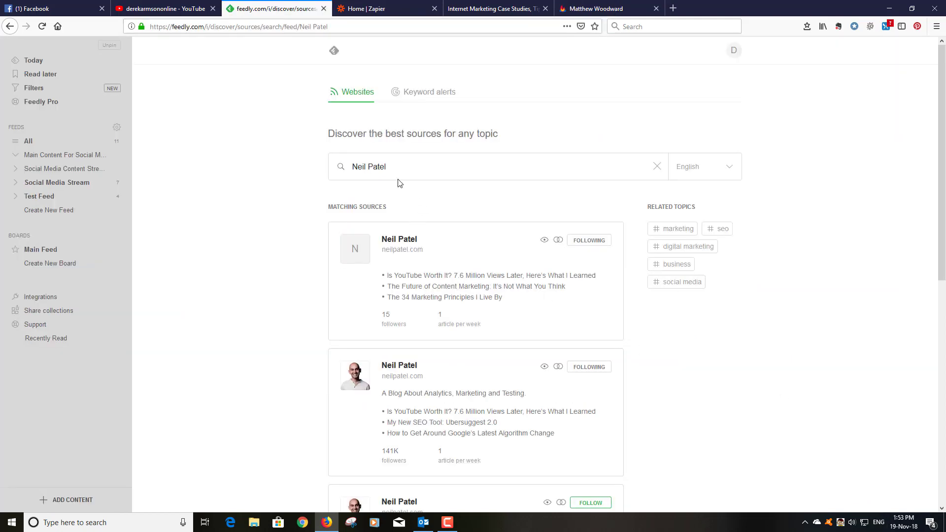
drag(387, 166, 336, 171)
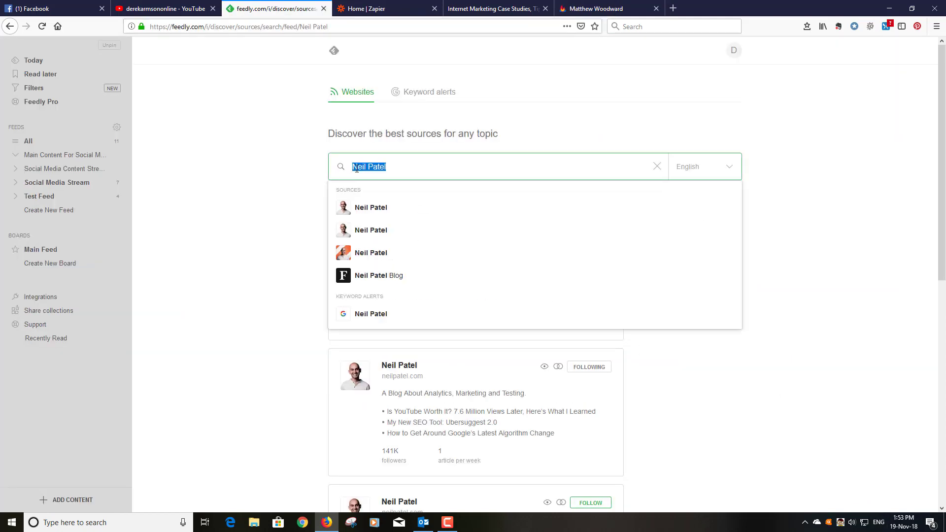
right_click(356, 169)
click(374, 211)
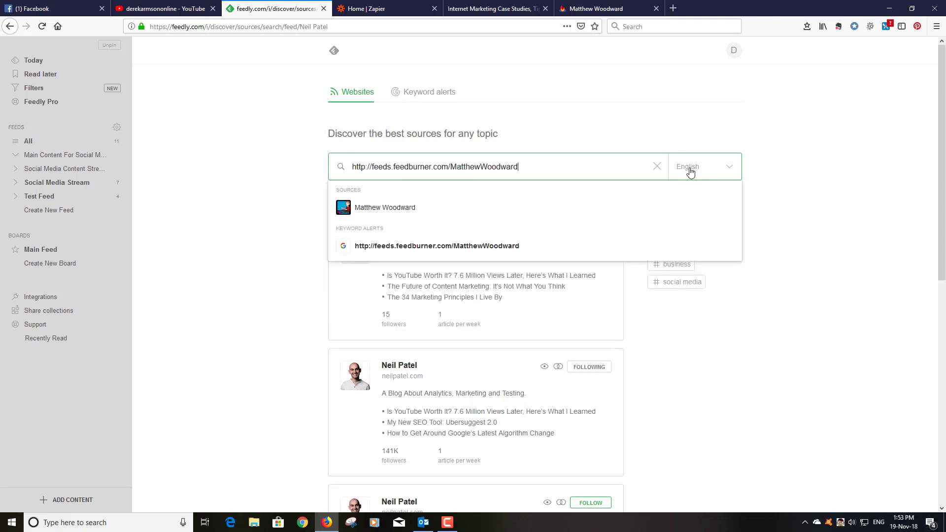
click(384, 207)
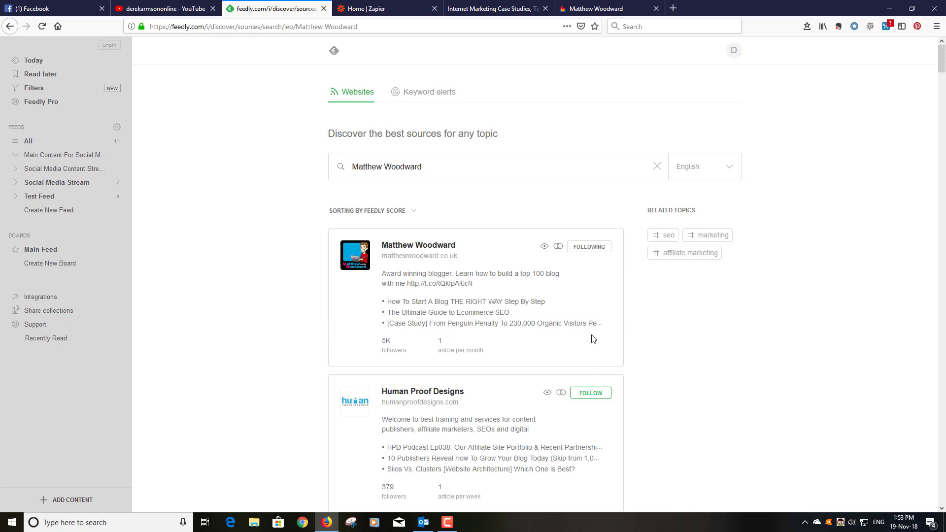
click(583, 251)
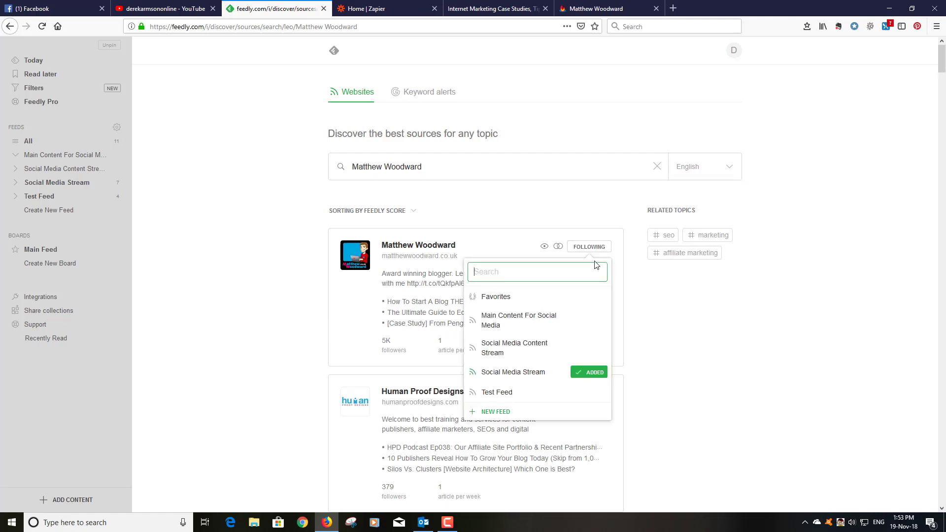
click(510, 396)
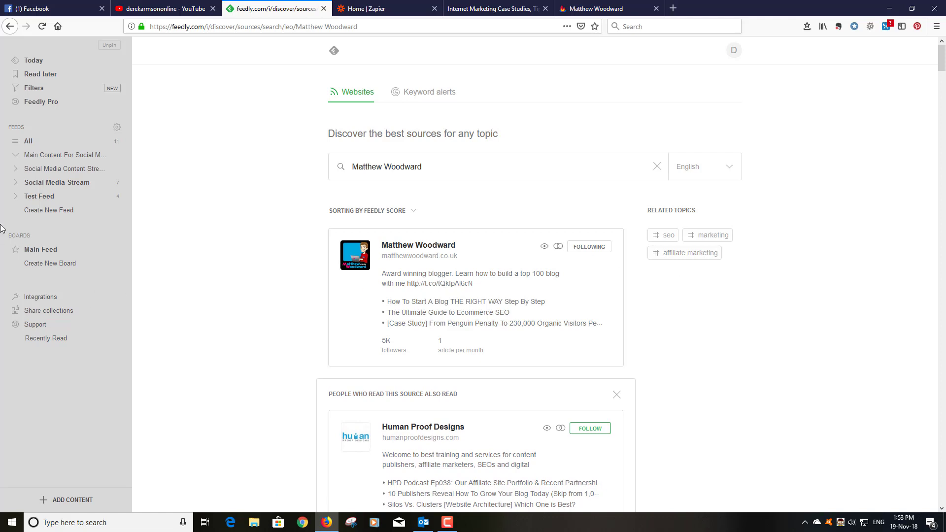
Open Test Feed and look over its article list
click(37, 197)
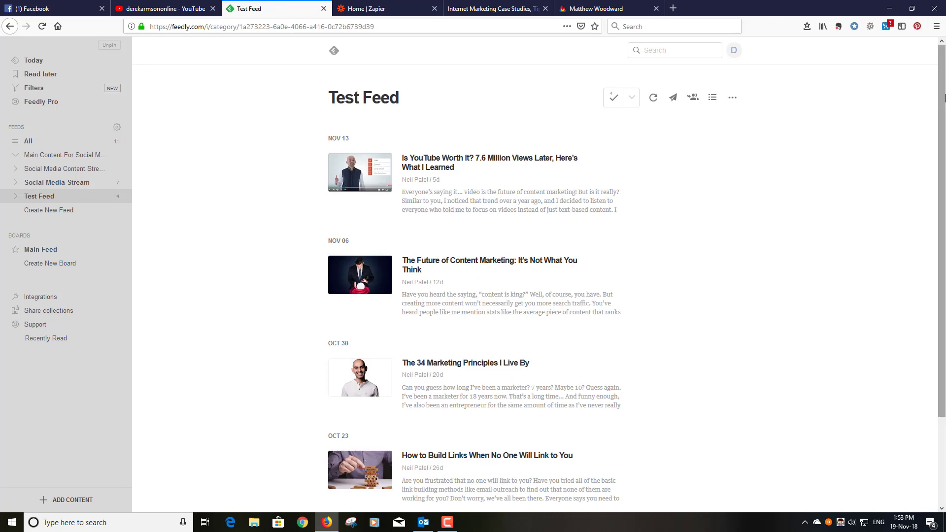
scroll(942, 197, down, 5)
scroll(942, 197, up, 5)
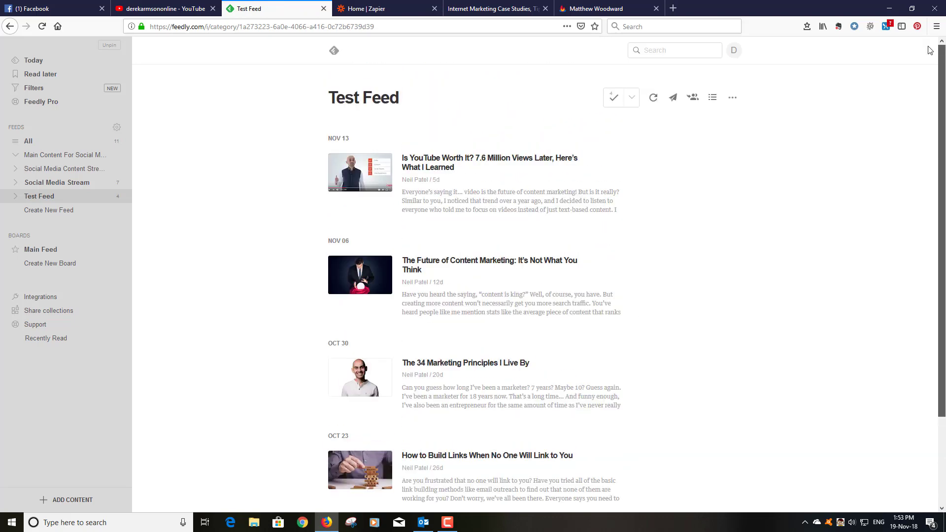
Go to Zapier's Zaps list and start a new Zap with Make a Zap!
click(367, 10)
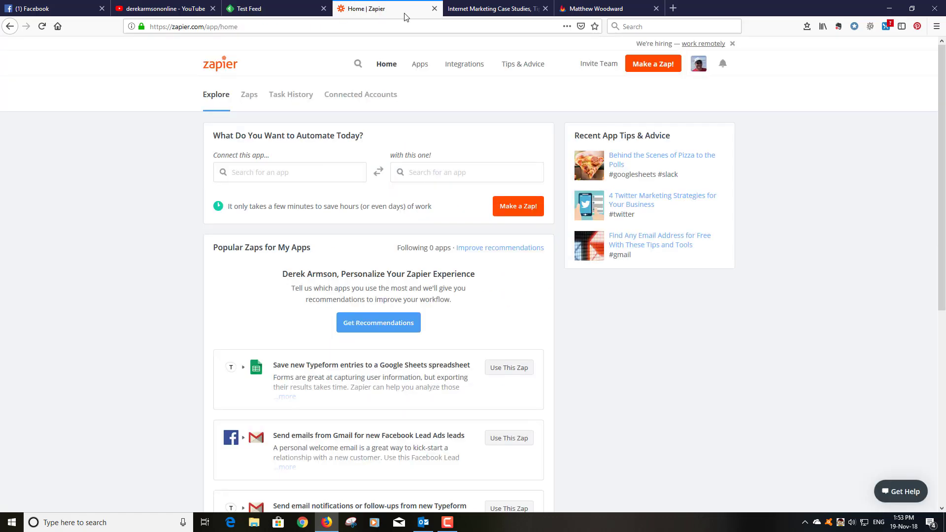
click(253, 96)
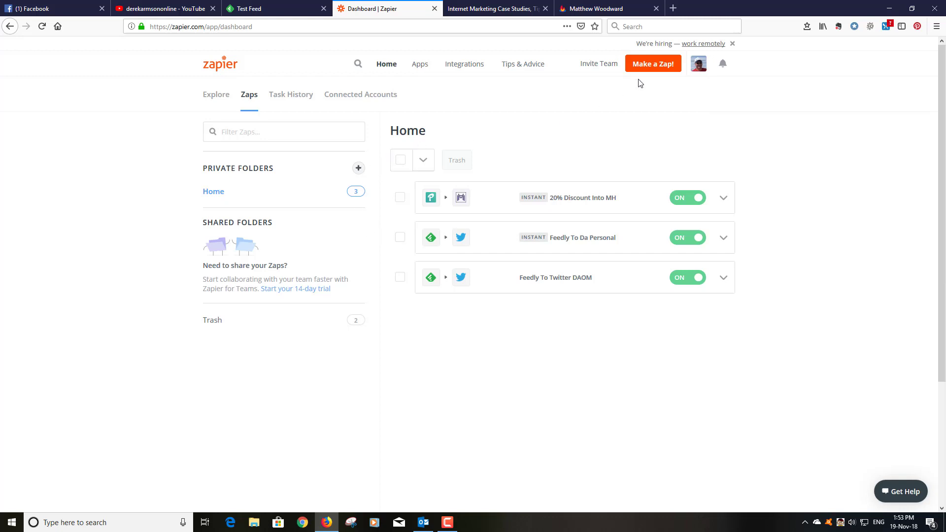
click(648, 66)
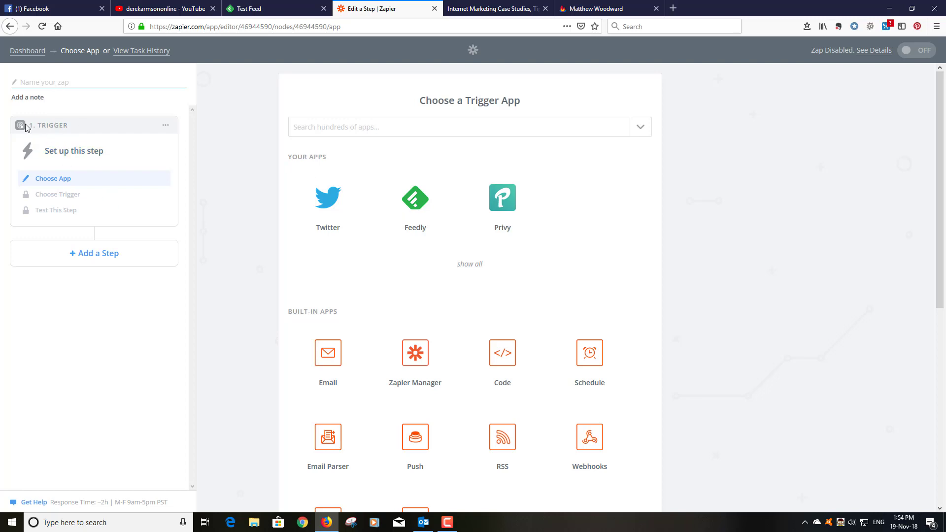
Make Feedly's New Article in Feed the trigger, using the connected Feedly account
click(416, 202)
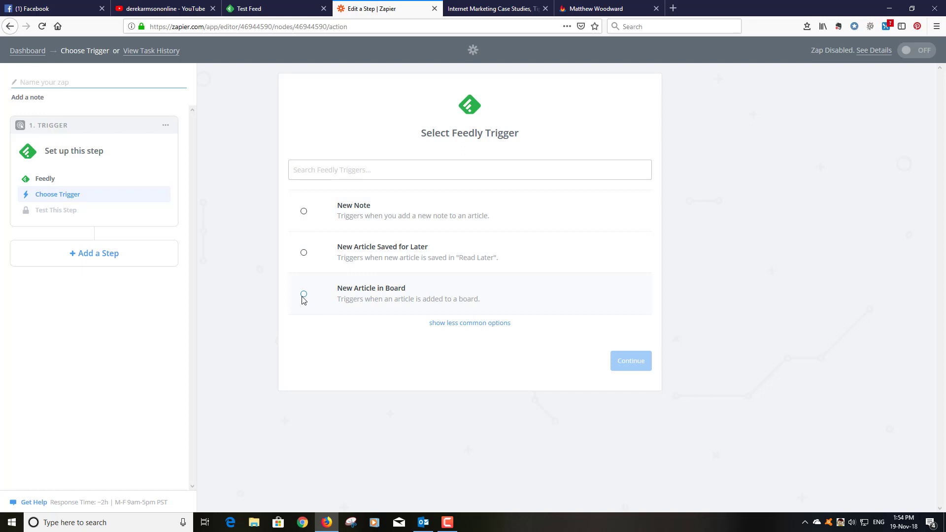
click(270, 10)
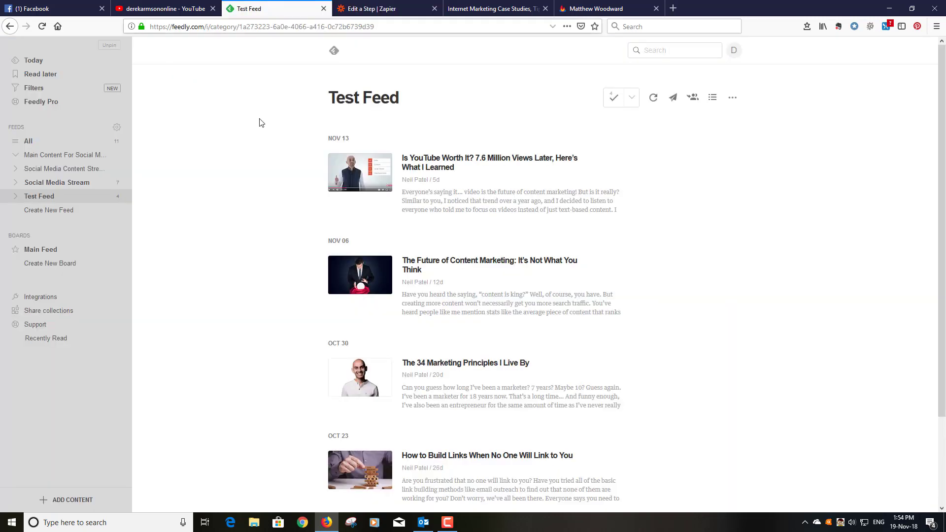
click(373, 10)
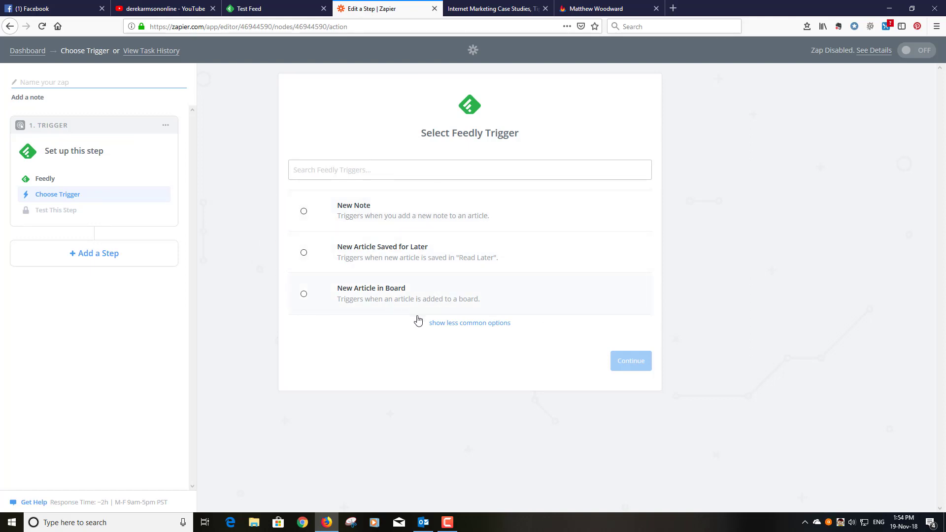
click(463, 324)
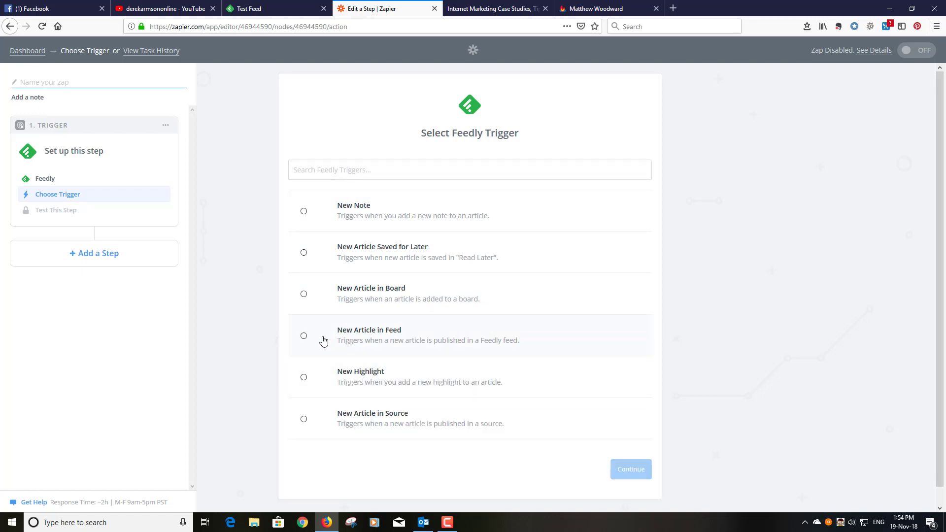
click(304, 336)
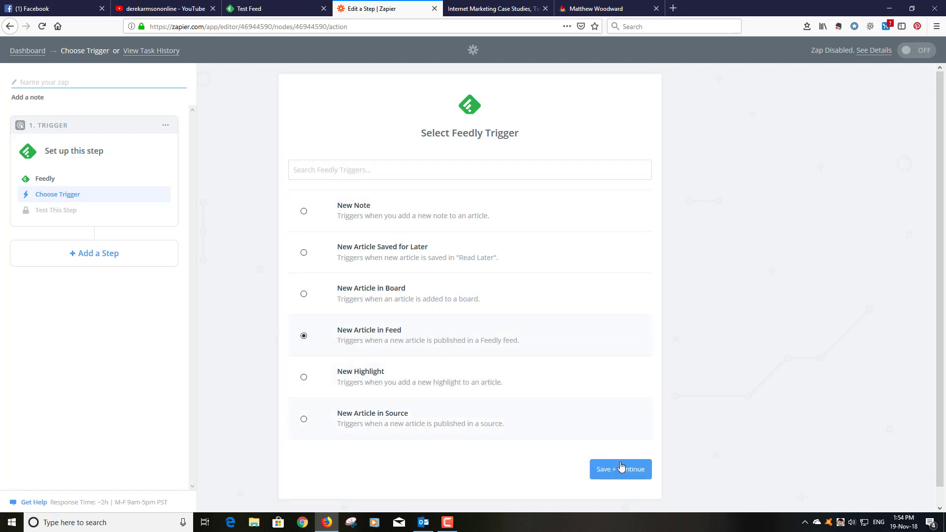
click(619, 469)
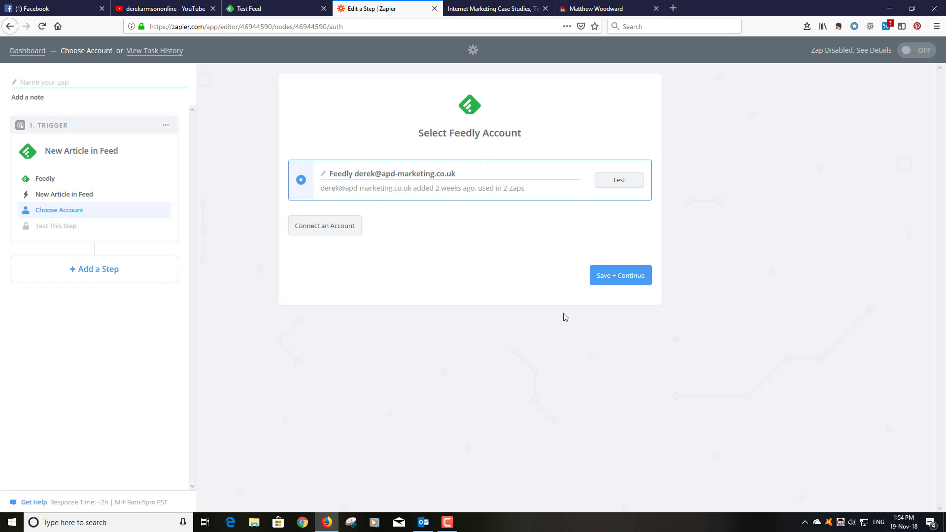
click(625, 277)
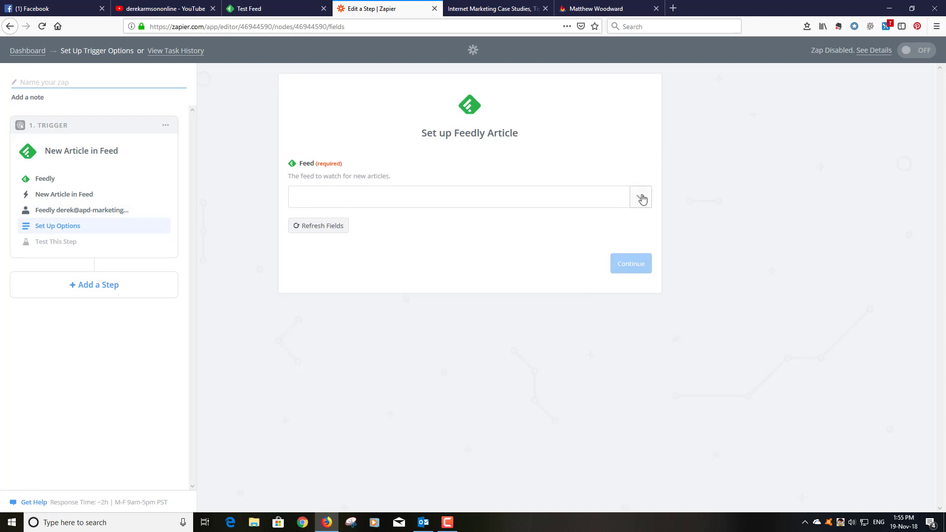
Set the Feedly trigger's feed to Test Feed and accept sample Article A
click(641, 197)
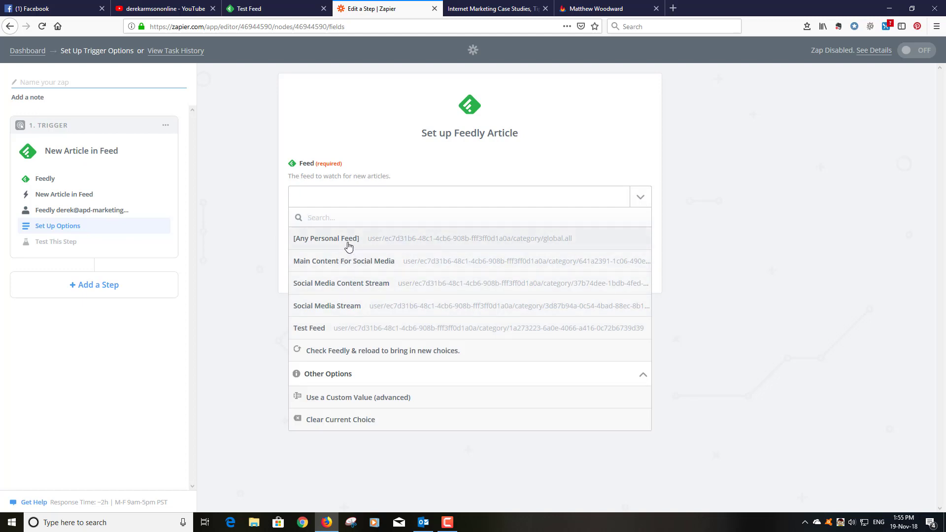
click(359, 333)
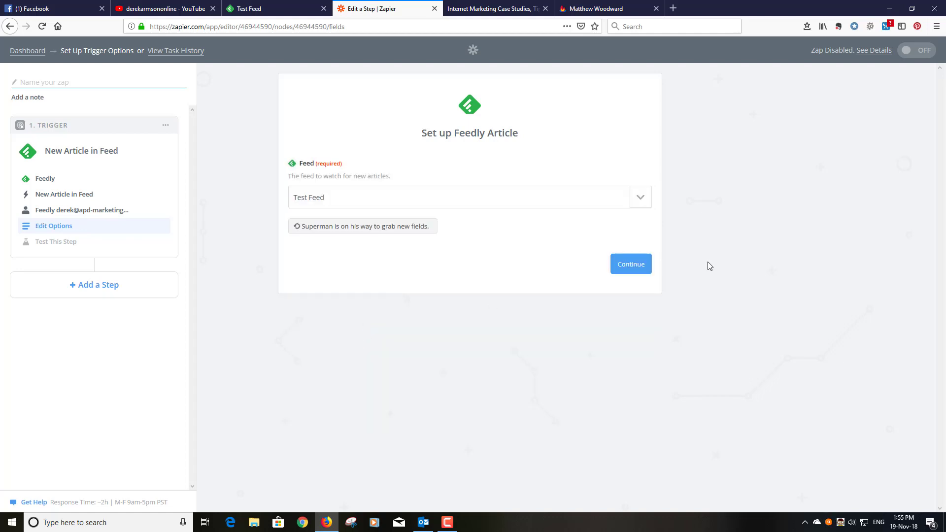
click(627, 266)
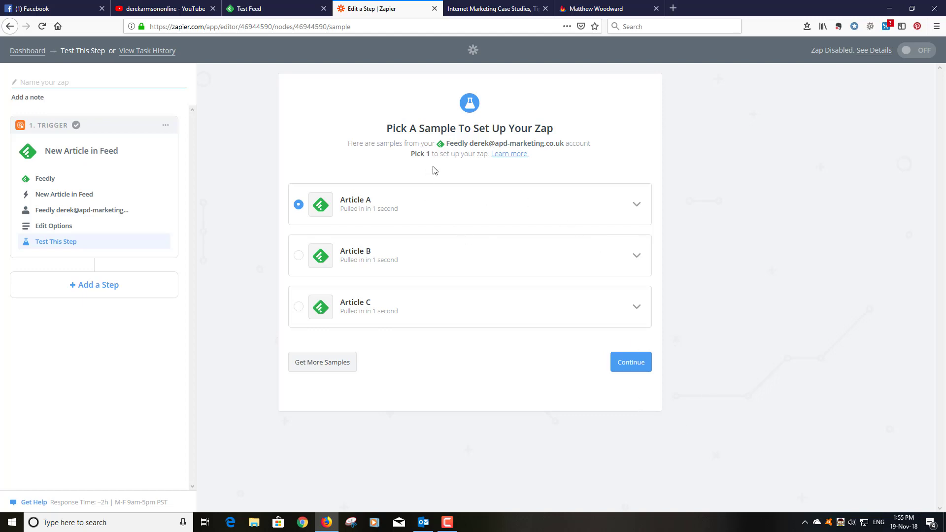
click(633, 365)
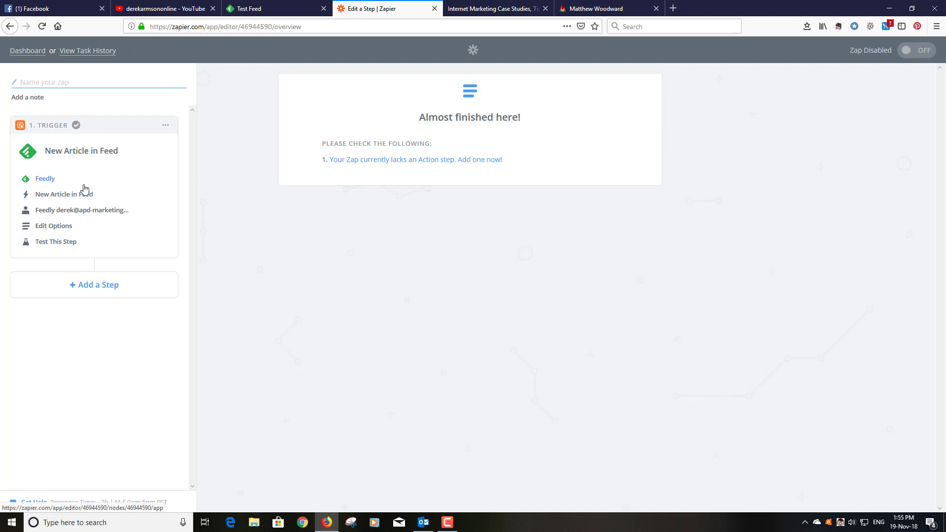
Add an action step using Twitter's Create Tweet and save it
click(99, 288)
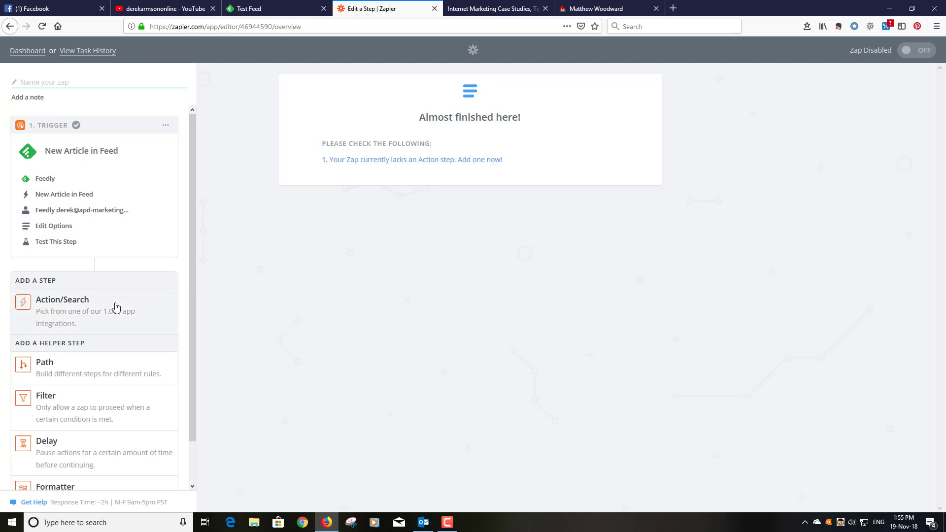
click(91, 311)
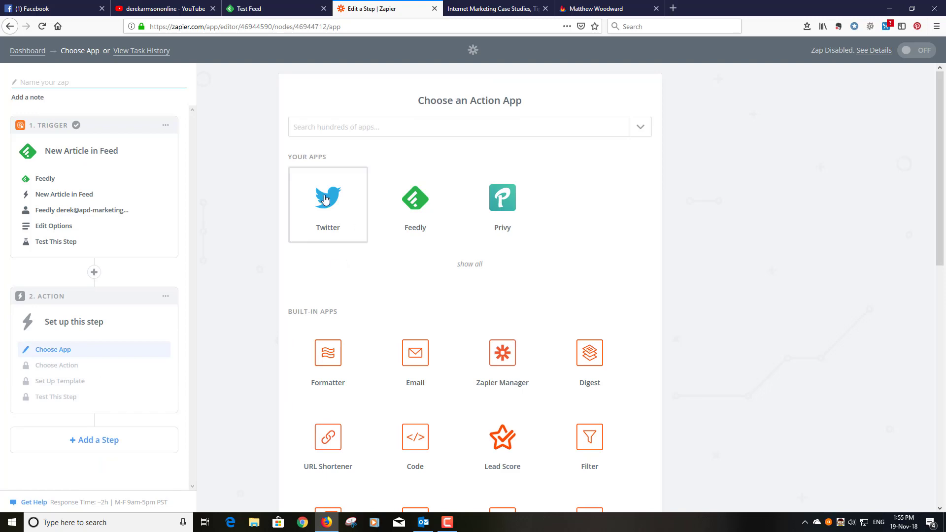
click(325, 198)
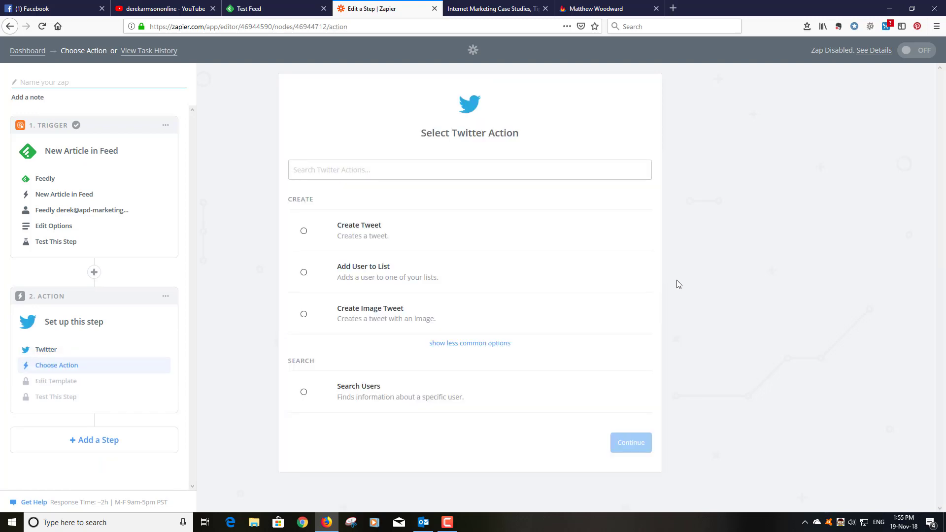
click(304, 233)
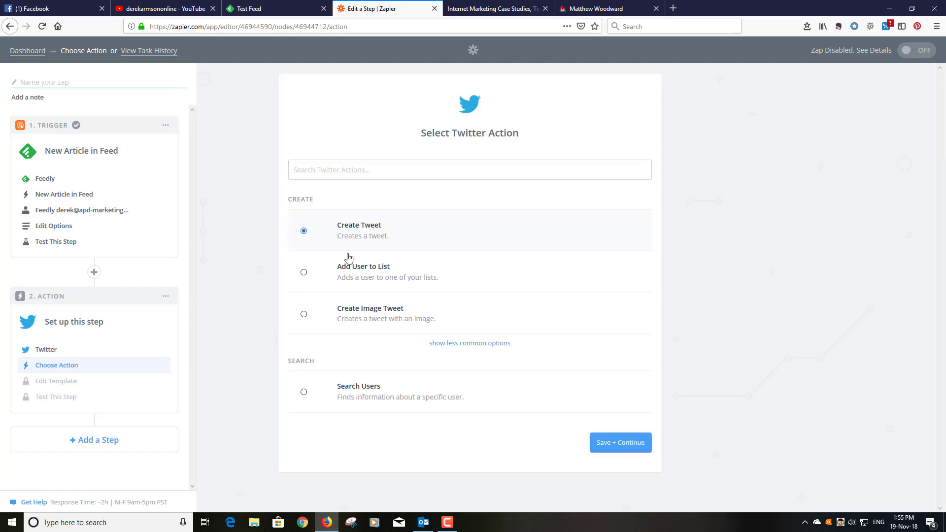
click(624, 444)
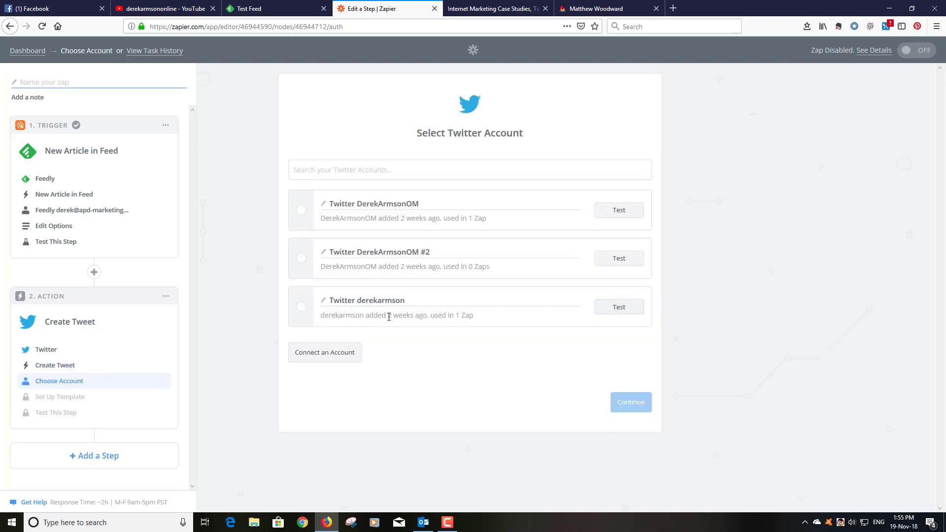
Connect and test a new Twitter account for the Create Tweet action, then save it
click(627, 309)
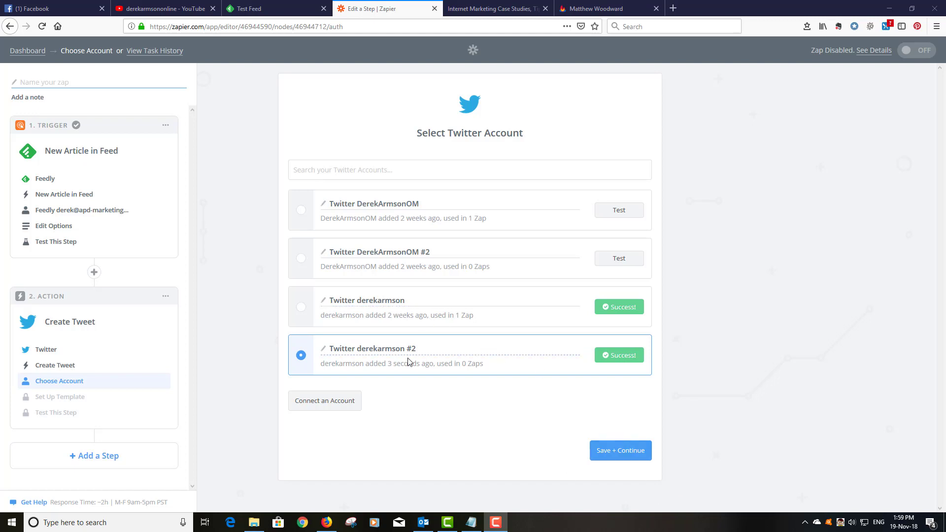
click(623, 451)
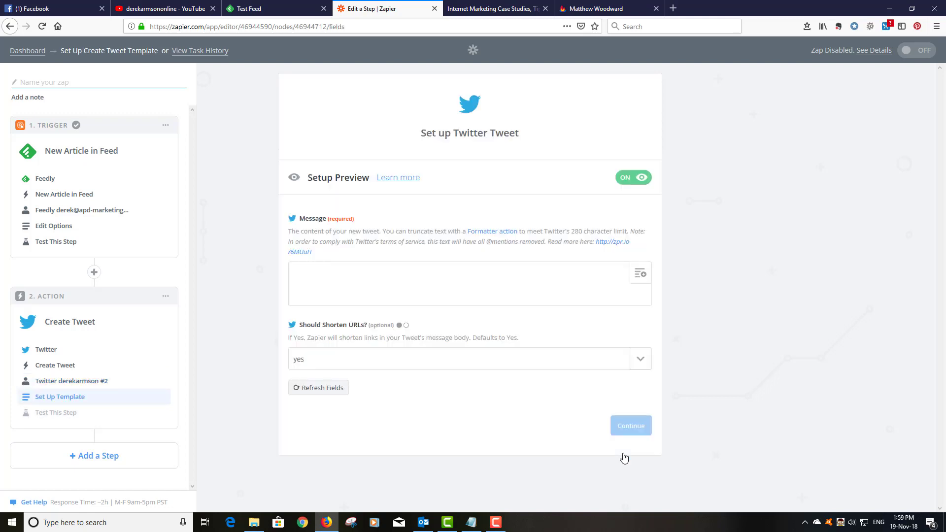
Tweet 'Great new digital marketing content from one of my favourites #neilpatel #matthewwoodward #onlinemarketing' and send a test
click(356, 294)
text(Great new)
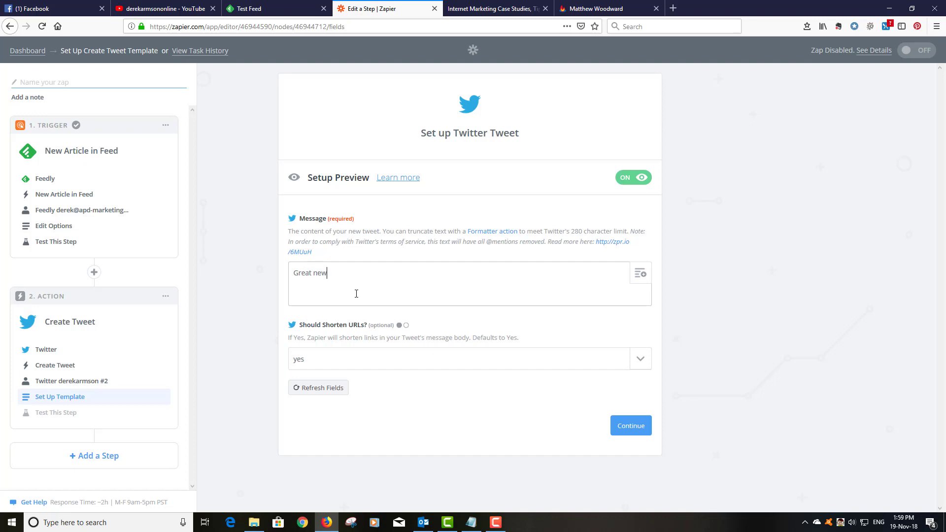
text( digital marketing content fgro)
key(BackSpace)
key(BackSpace)
key(BackSpace)
key(BackSpace)
key(BackSpace)
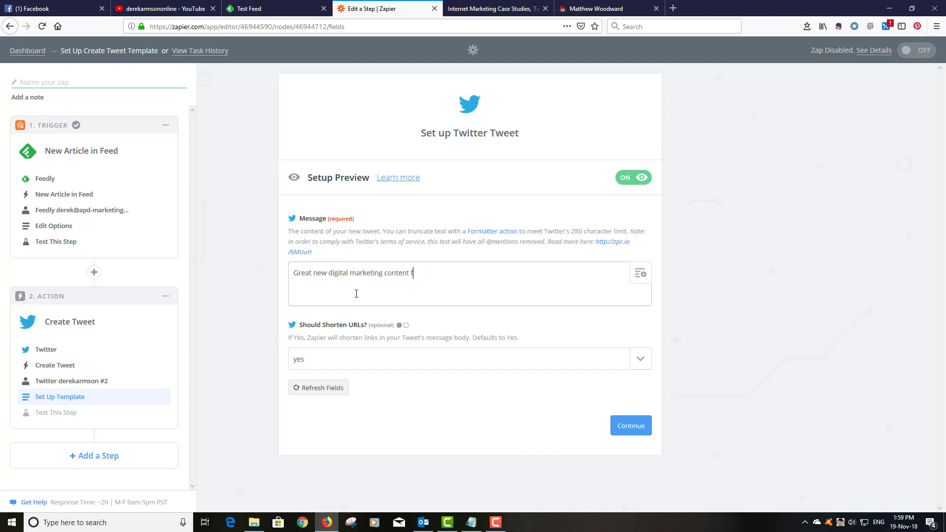
text(rom one of my favouruit)
key(BackSpace)
key(BackSpace)
key(BackSpace)
key(BackSpace)
text(ites @ne)
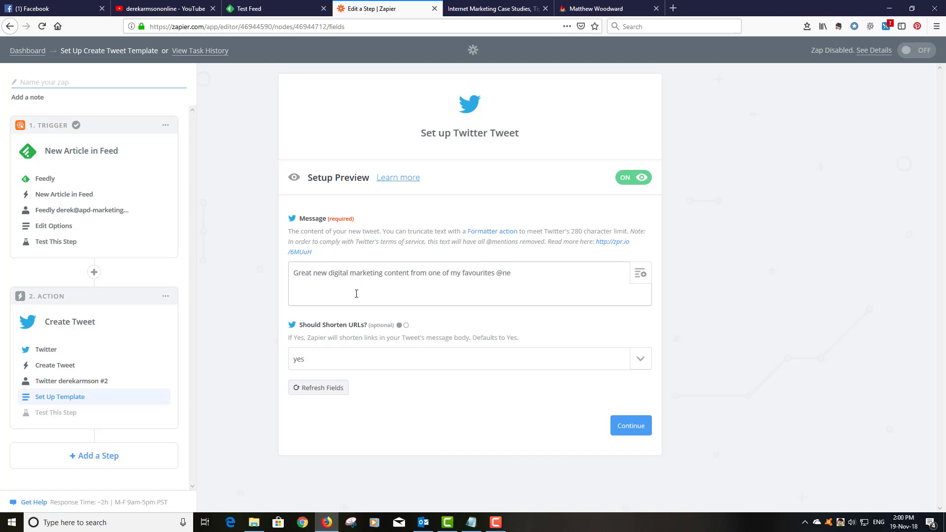
text(uiilp[)
text(atekl)
key(BackSpace)
key(BackSpace)
key(BackSpace)
key(BackSpace)
key(BackSpace)
text(#neilpatel #matthewwoodward)
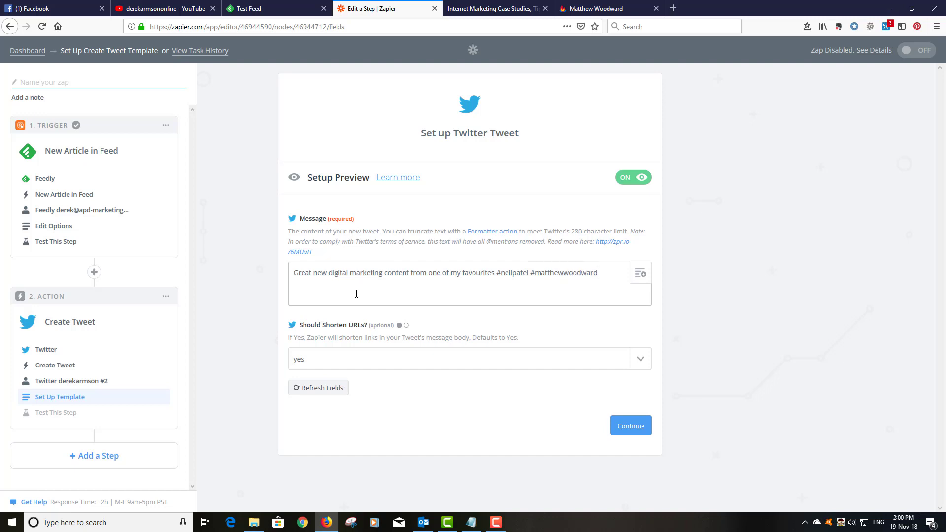
text( #onlin)
key(BackSpace)
key(BackSpace)
key(BackSpace)
text(marketing)
click(631, 431)
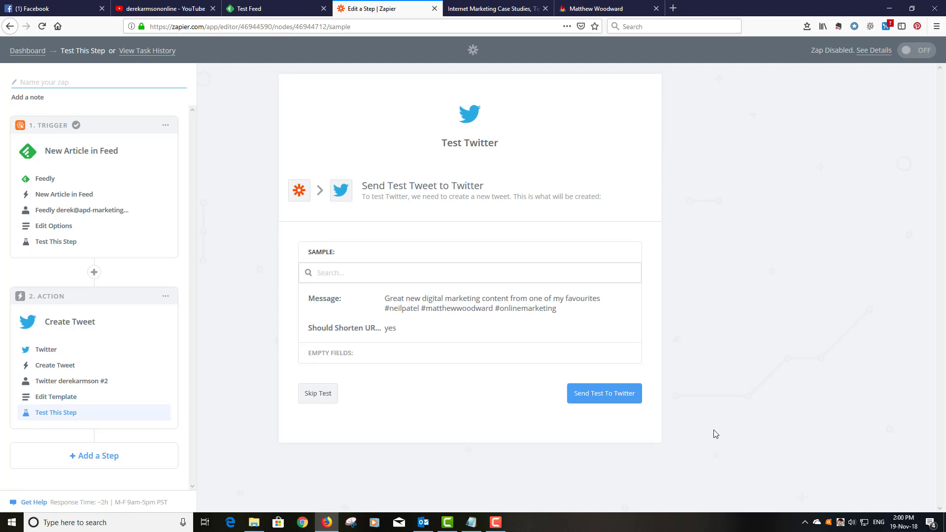
click(602, 396)
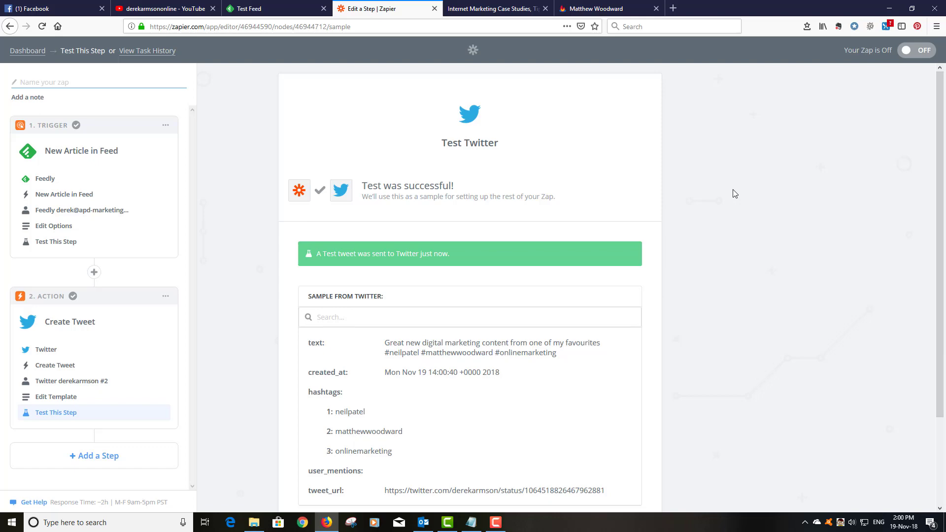
Load twitter.com in a new browser tab to see the test tweet on the timeline
click(672, 8)
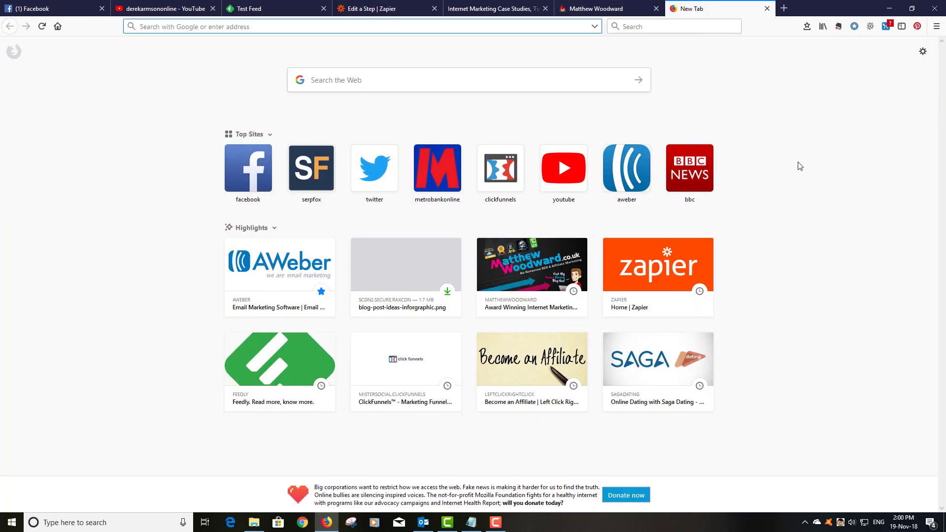
text(d)
key(BackSpace)
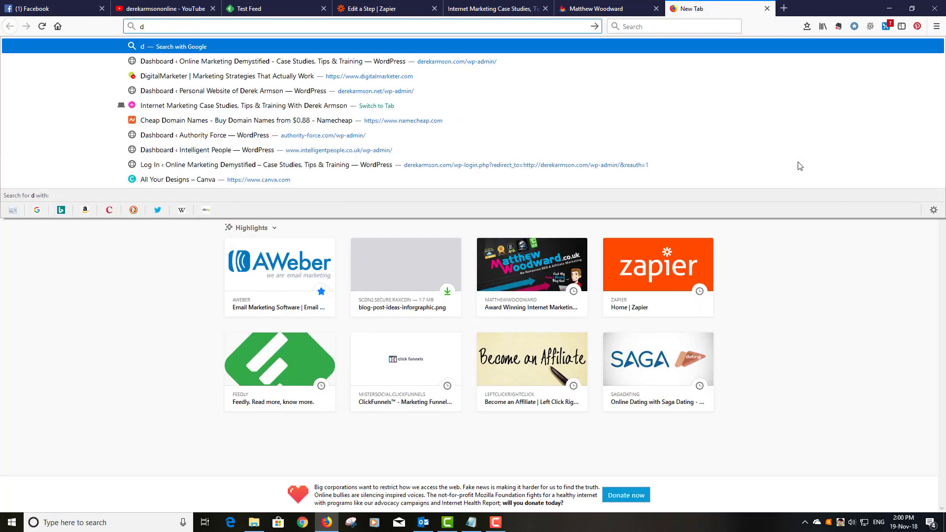
key(BackSpace)
text(twitter.com/)
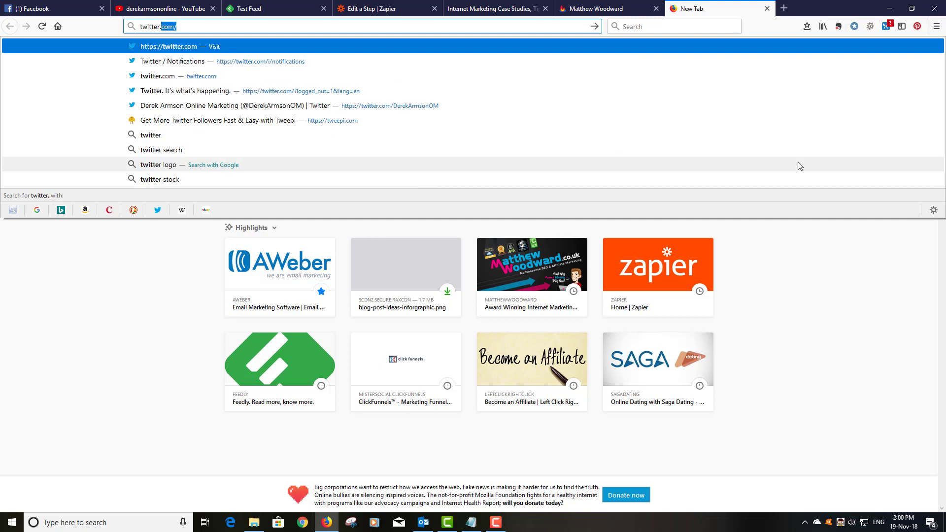
key(Return)
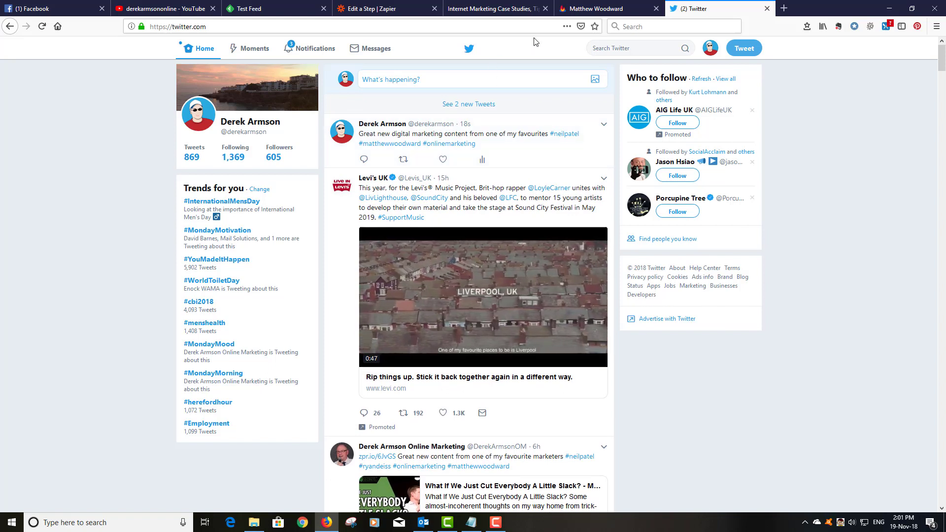
View the YouTube channel tab, then the Online Marketing Demystified blog tab with its PDF popup
click(163, 8)
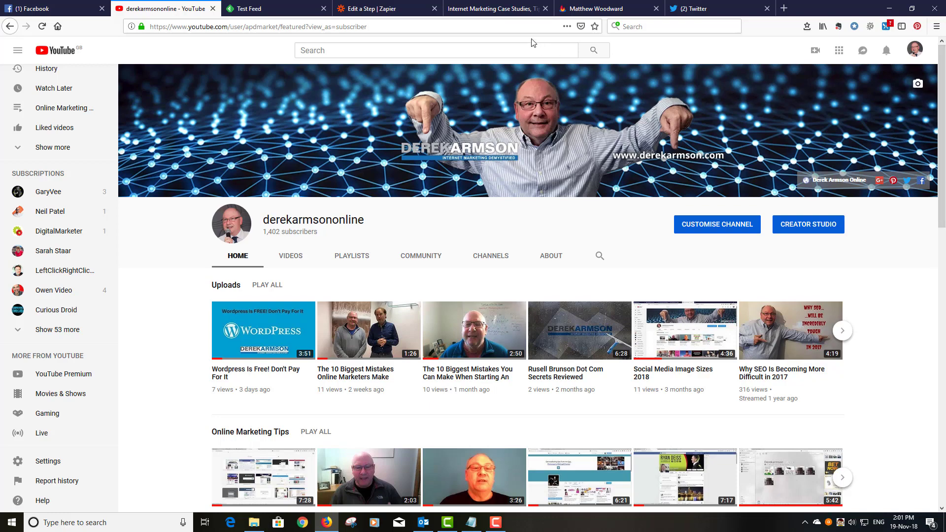
click(473, 11)
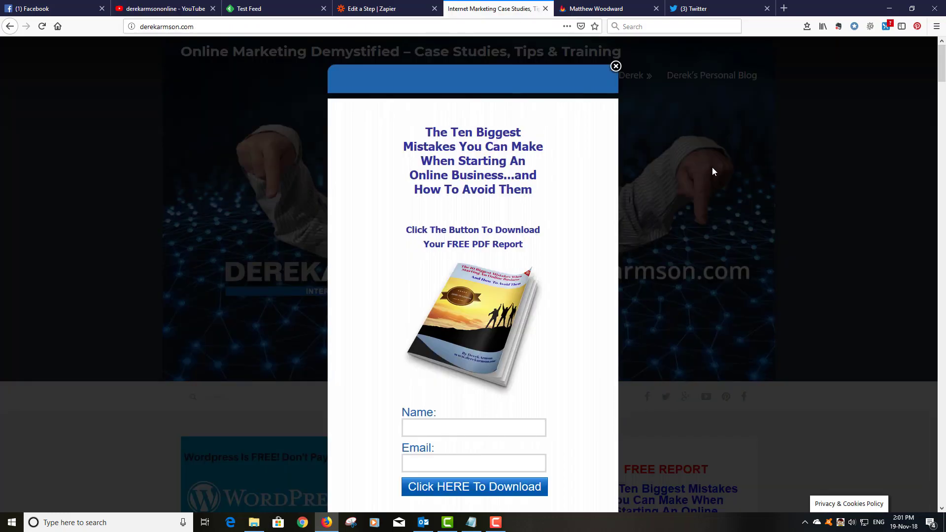